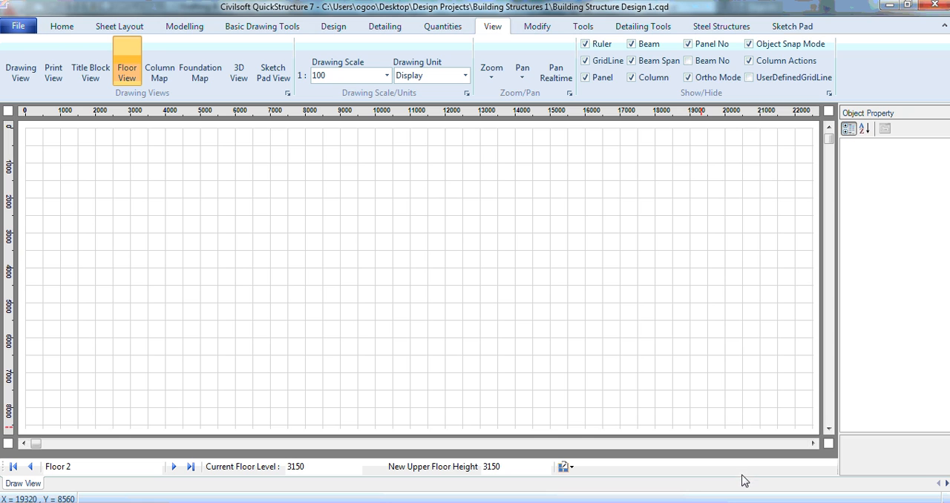
Switch to the Building Structure 1.dwg drawing and set the current object colour to Green.
{"action": "mouse_move", "coordinate": [753, 502]}
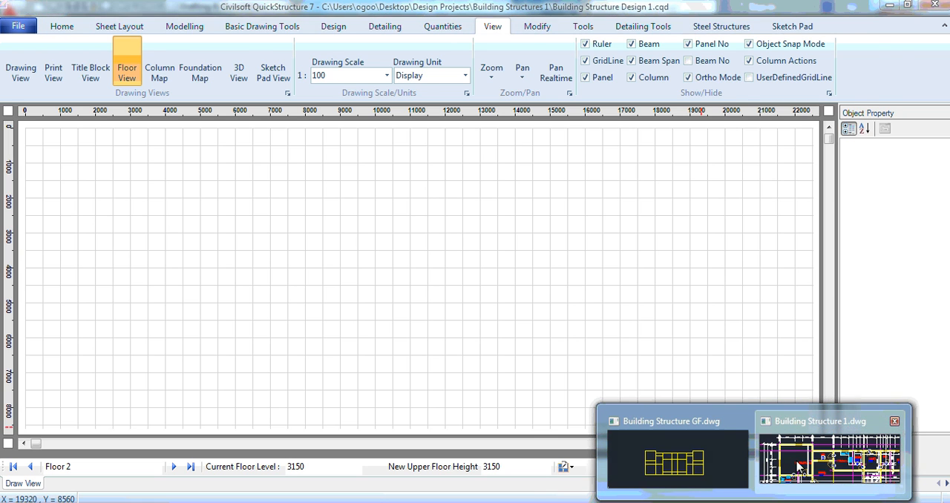
{"action": "left_click", "coordinate": [831, 449]}
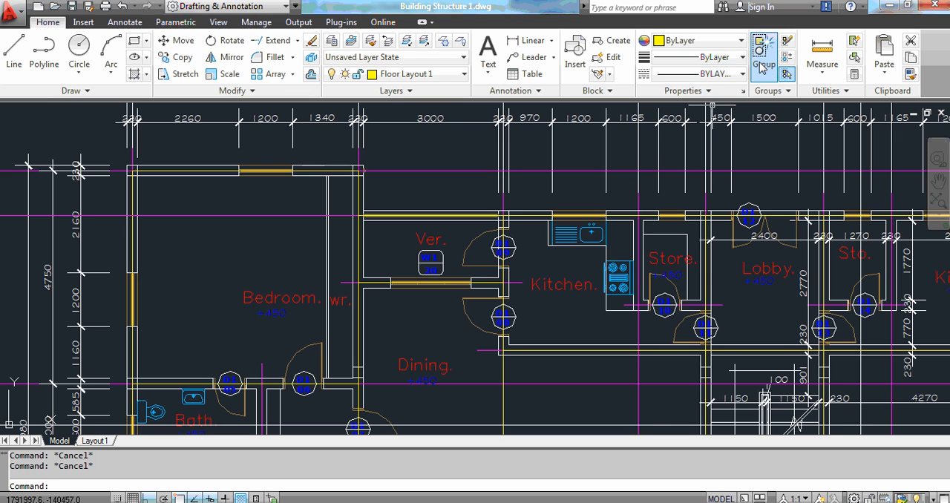
{"action": "left_click", "coordinate": [741, 42]}
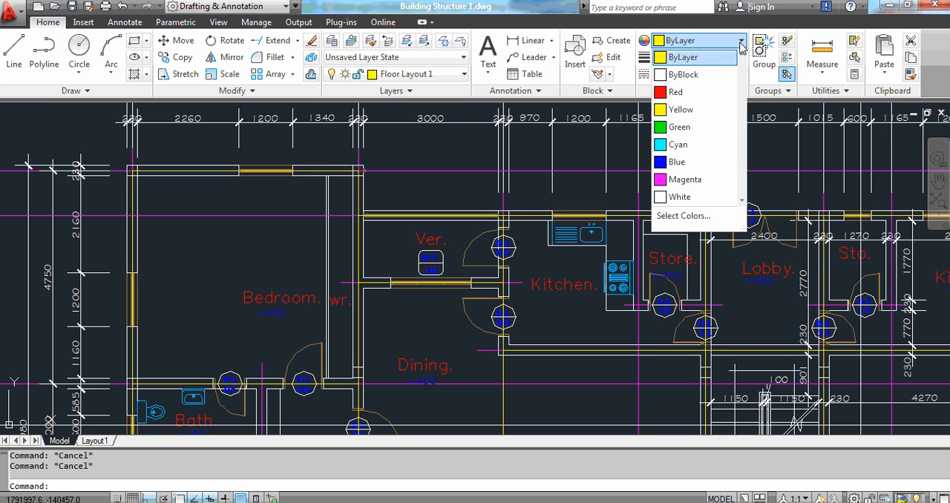
{"action": "left_click", "coordinate": [679, 128]}
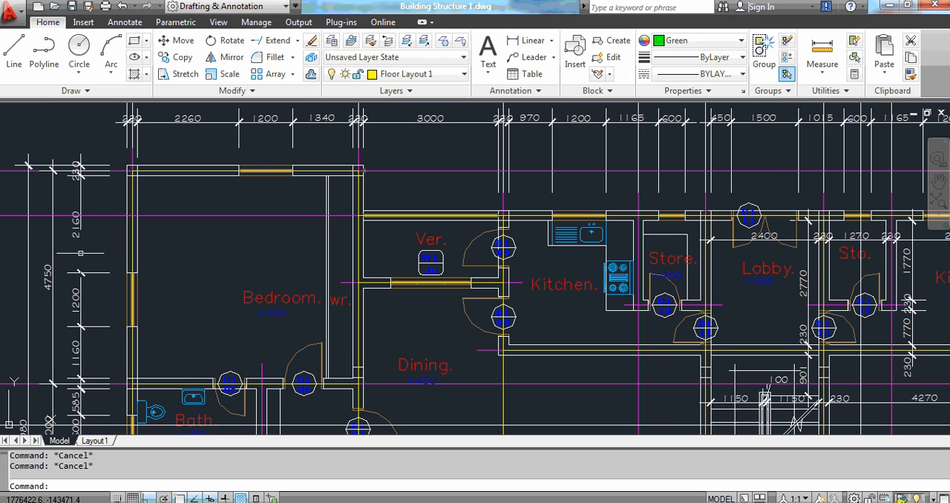
Draw a line along the top wall of the upper-left bedroom, from its top-left corner to the top-right corner.
{"action": "left_click", "coordinate": [10, 56]}
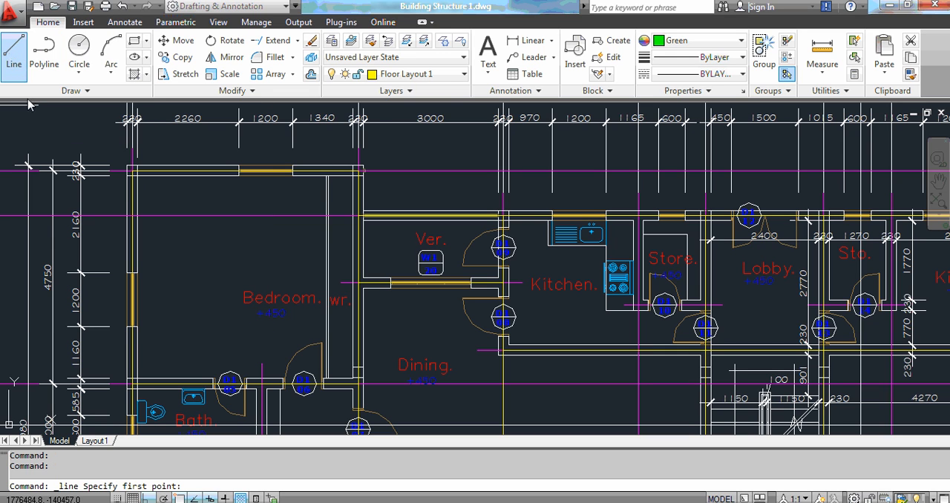
{"action": "scroll", "coordinate": [141, 185], "scroll_direction": "up", "scroll_amount": 2}
{"action": "scroll", "coordinate": [145, 190], "scroll_direction": "up", "scroll_amount": 1}
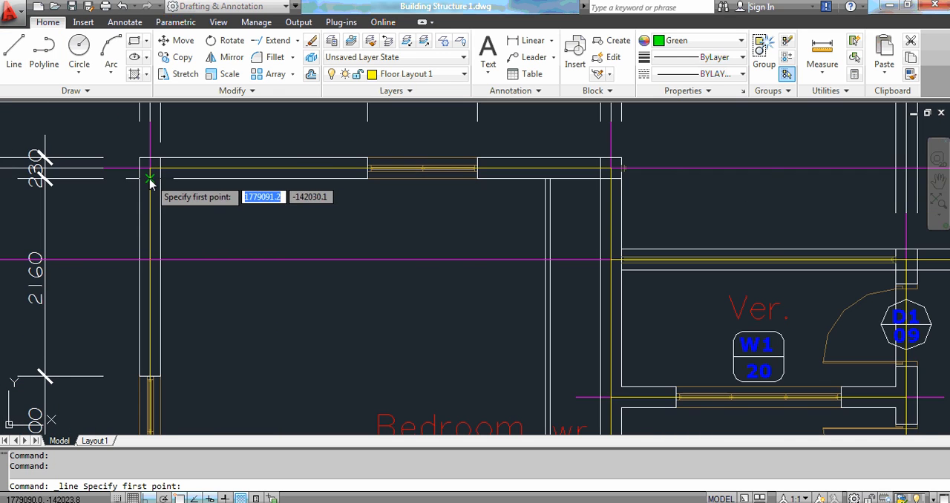
{"action": "left_click", "coordinate": [149, 169]}
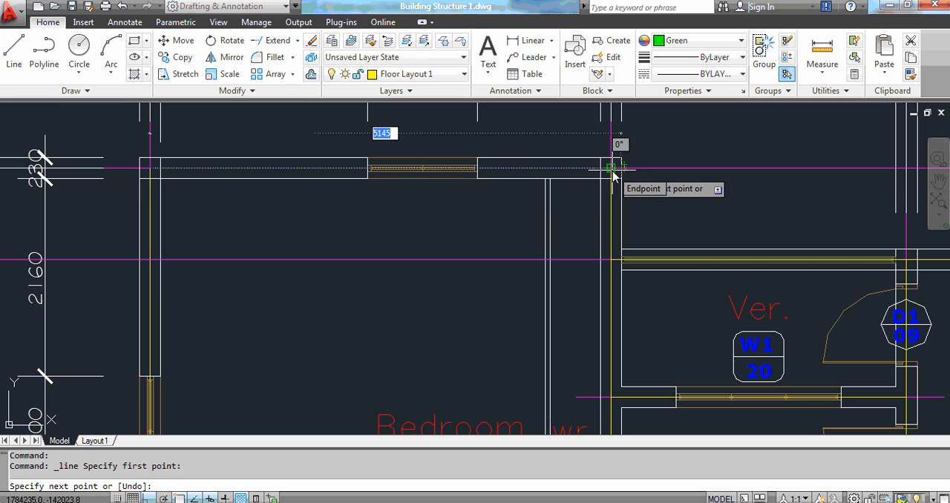
{"action": "left_click", "coordinate": [612, 170]}
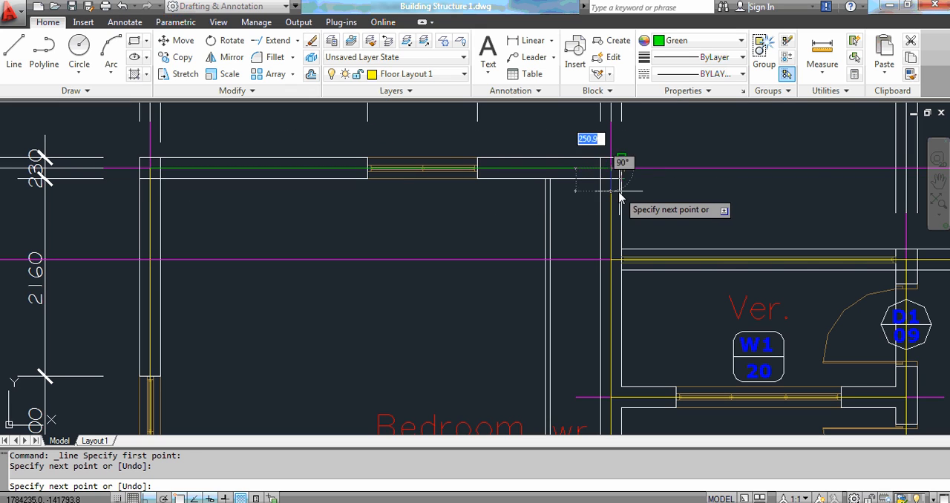
{"action": "key", "text": "Escape"}
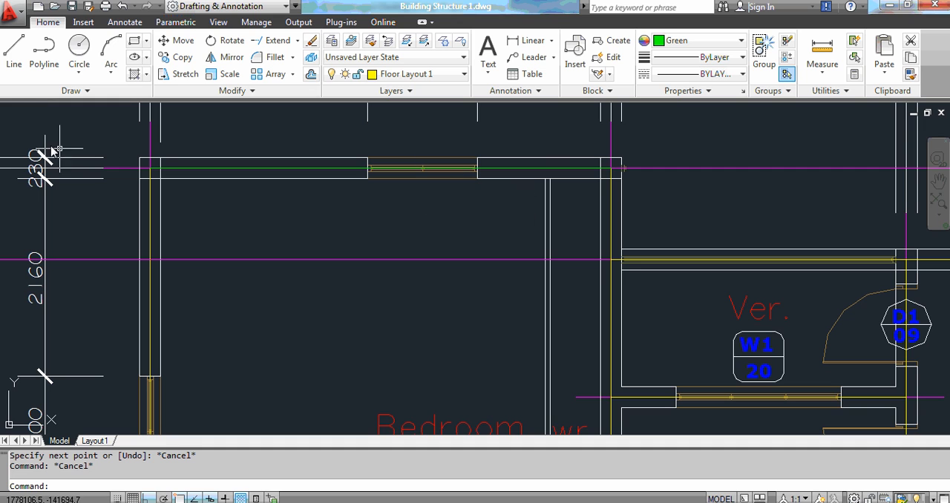
Start a new line at the bedroom's top-left corner and draw it down the left wall to the bathroom's top edge.
{"action": "left_click", "coordinate": [14, 50]}
{"action": "scroll", "coordinate": [383, 176], "scroll_direction": "down", "scroll_amount": 2}
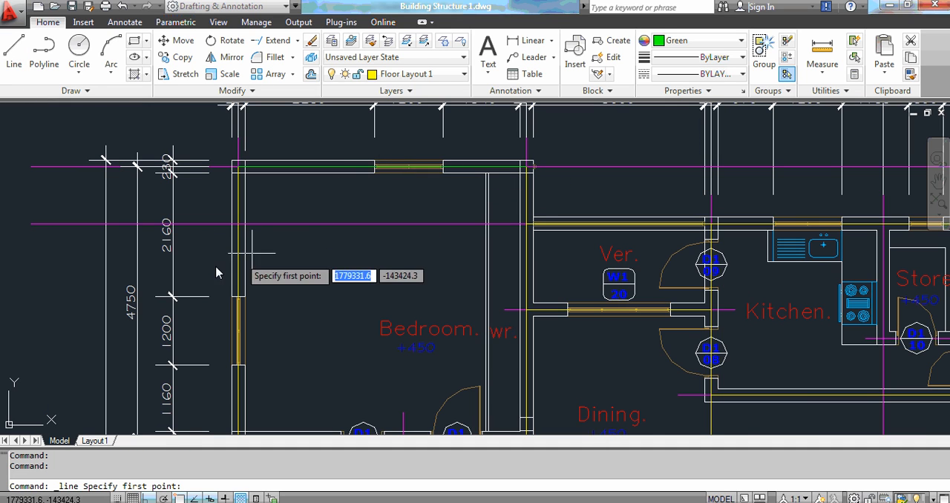
{"action": "scroll", "coordinate": [244, 178], "scroll_direction": "up", "scroll_amount": 4}
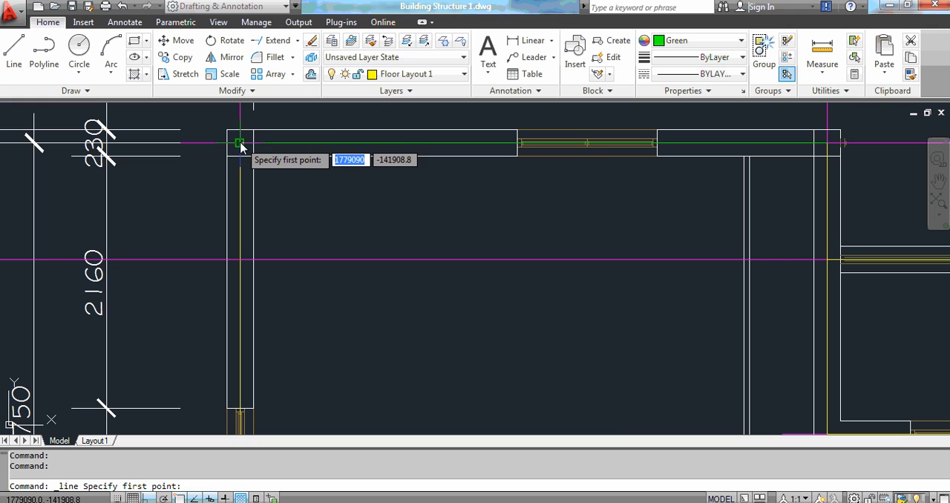
{"action": "left_click", "coordinate": [240, 144]}
{"action": "scroll", "coordinate": [294, 200], "scroll_direction": "down", "scroll_amount": 2}
{"action": "scroll", "coordinate": [292, 272], "scroll_direction": "down", "scroll_amount": 2}
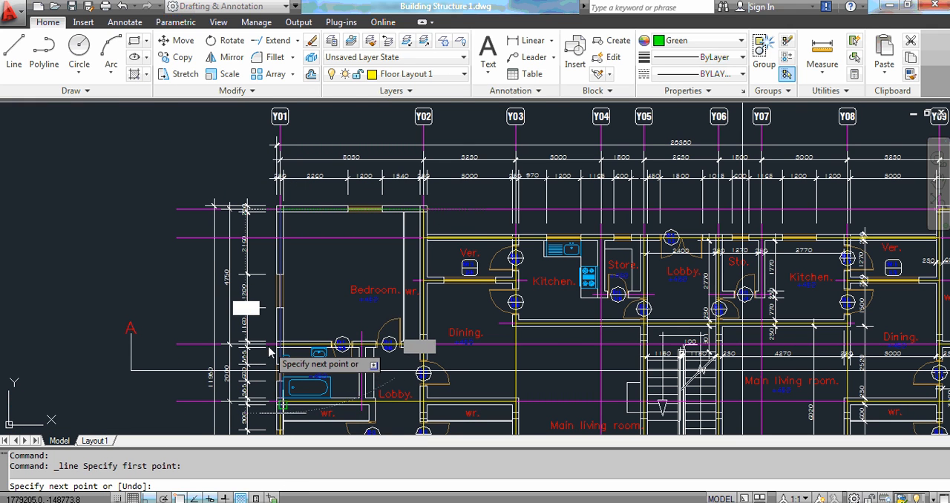
{"action": "scroll", "coordinate": [270, 357], "scroll_direction": "up", "scroll_amount": 2}
{"action": "scroll", "coordinate": [319, 351], "scroll_direction": "up", "scroll_amount": 2}
{"action": "scroll", "coordinate": [324, 352], "scroll_direction": "up", "scroll_amount": 2}
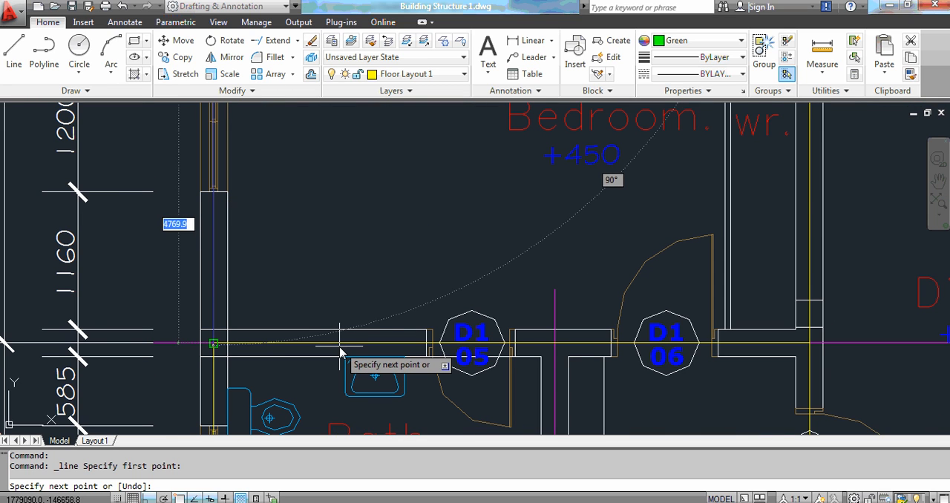
{"action": "left_click", "coordinate": [341, 352]}
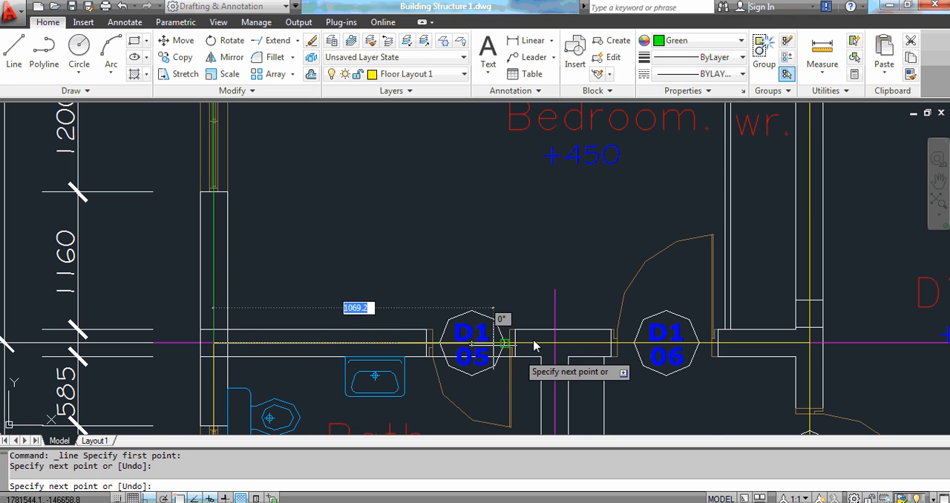
Continue the line across the bedroom's bottom wall and back up its right wall to the top-right corner.
{"action": "scroll", "coordinate": [509, 353], "scroll_direction": "down", "scroll_amount": 2}
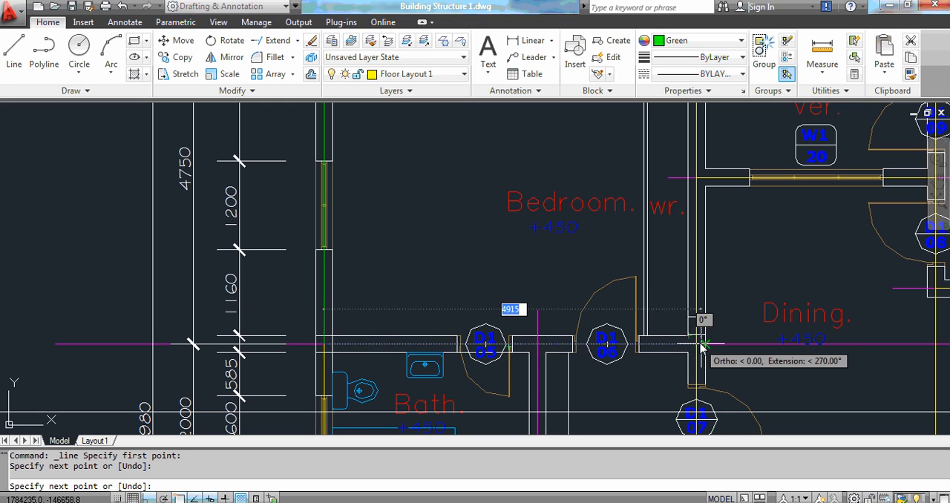
{"action": "scroll", "coordinate": [695, 352], "scroll_direction": "up", "scroll_amount": 2}
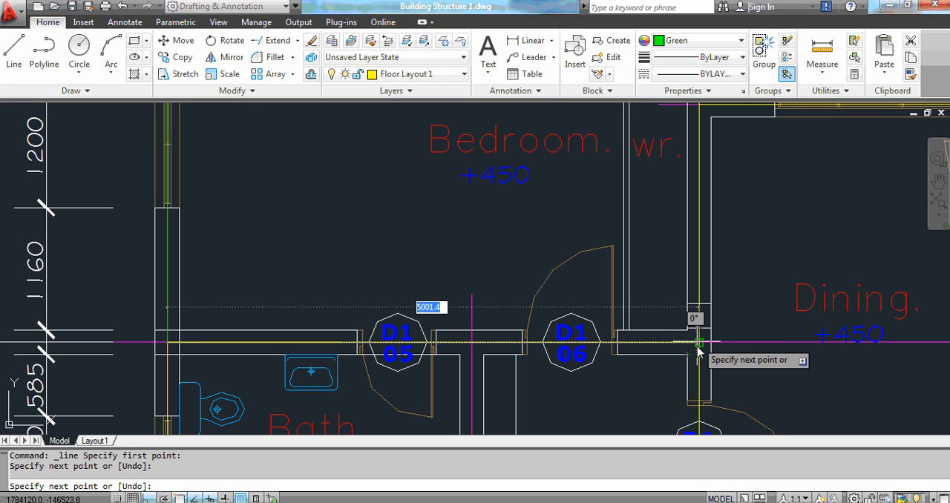
{"action": "left_click", "coordinate": [698, 351]}
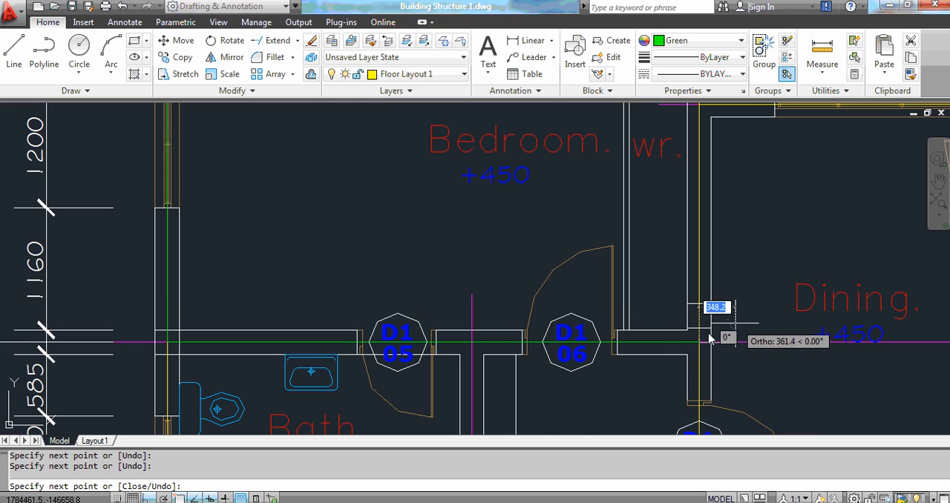
{"action": "scroll", "coordinate": [687, 332], "scroll_direction": "down", "scroll_amount": 5}
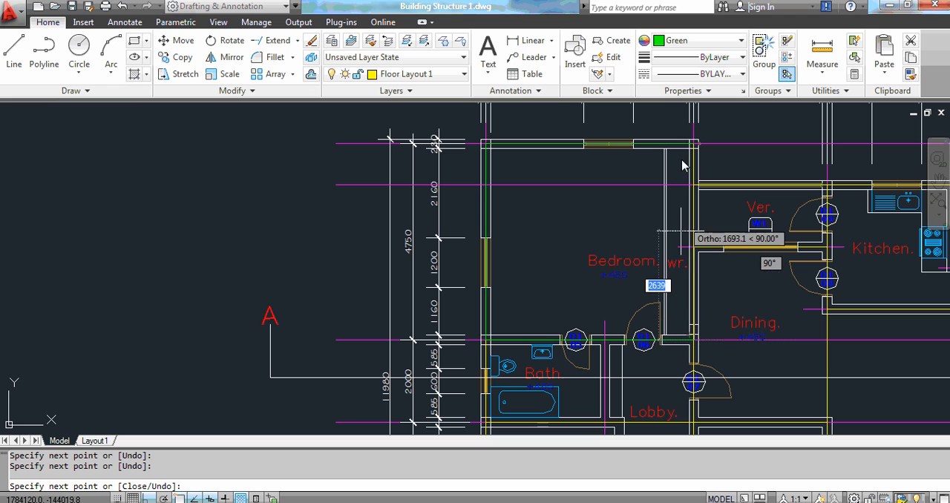
{"action": "scroll", "coordinate": [699, 141], "scroll_direction": "up", "scroll_amount": 5}
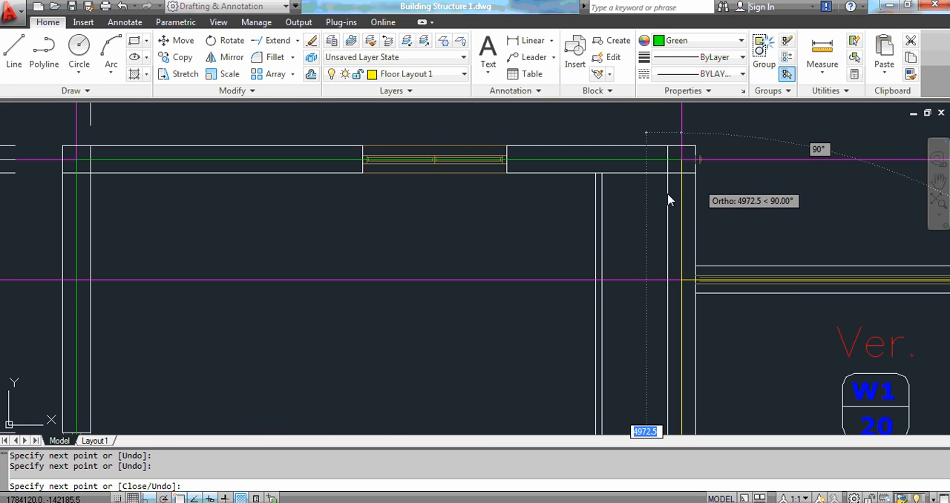
{"action": "left_click", "coordinate": [682, 159]}
{"action": "key", "text": "Escape"}
{"action": "key", "text": "Escape"}
{"action": "key", "text": "Escape"}
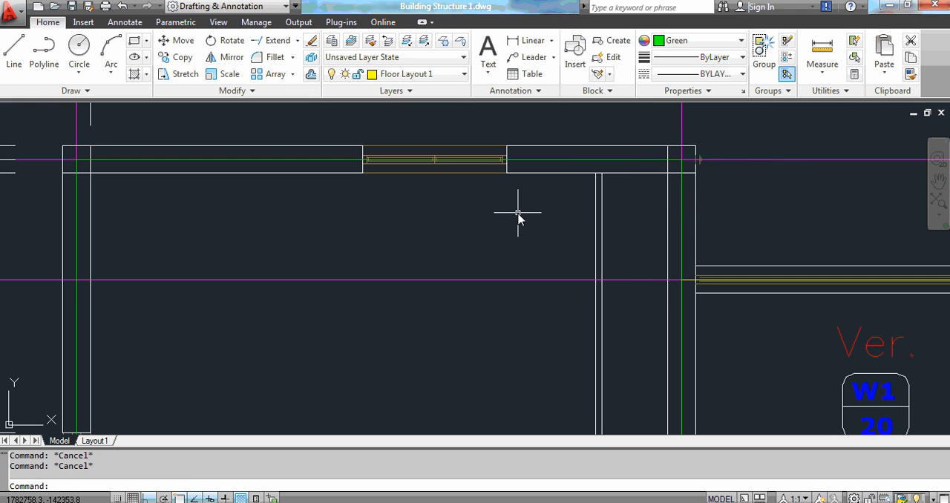
Draw lines from the bathroom's top-left corner down its left wall and across its bottom edge to the lobby wall.
{"action": "scroll", "coordinate": [477, 211], "scroll_direction": "down", "scroll_amount": 5}
{"action": "scroll", "coordinate": [549, 286], "scroll_direction": "up", "scroll_amount": 1}
{"action": "scroll", "coordinate": [518, 286], "scroll_direction": "down", "scroll_amount": 2}
{"action": "scroll", "coordinate": [517, 286], "scroll_direction": "up", "scroll_amount": 3}
{"action": "scroll", "coordinate": [520, 286], "scroll_direction": "up", "scroll_amount": 3}
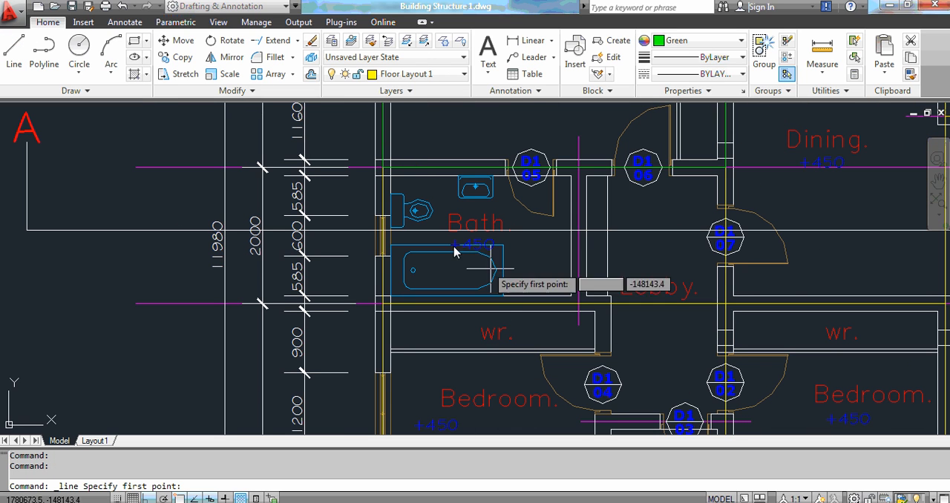
{"action": "left_click", "coordinate": [383, 169]}
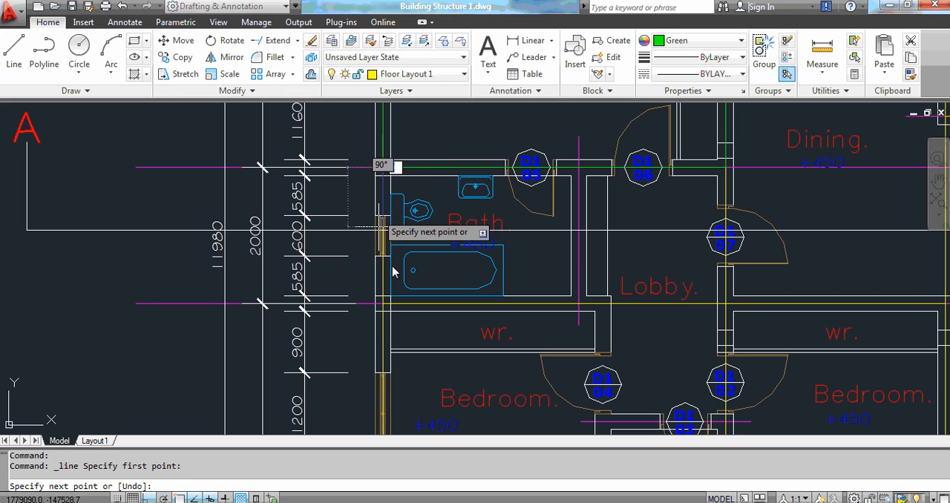
{"action": "left_click", "coordinate": [383, 305]}
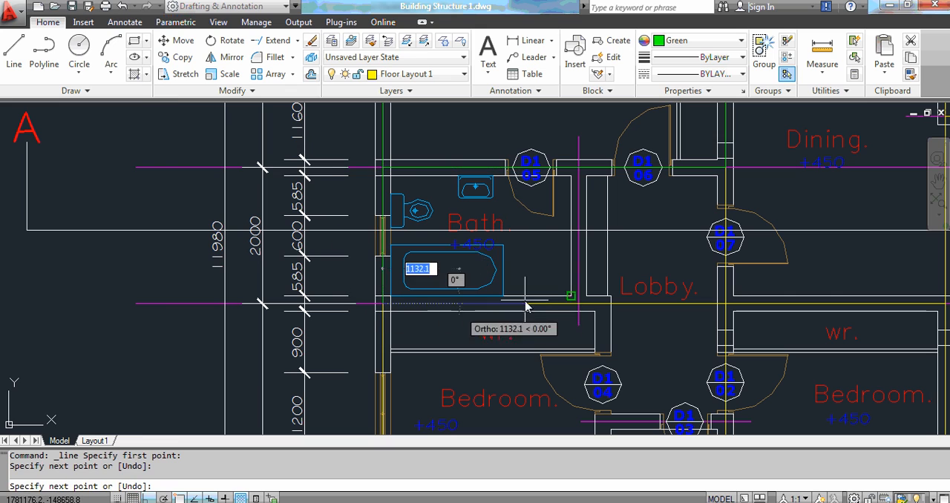
{"action": "left_click", "coordinate": [719, 317]}
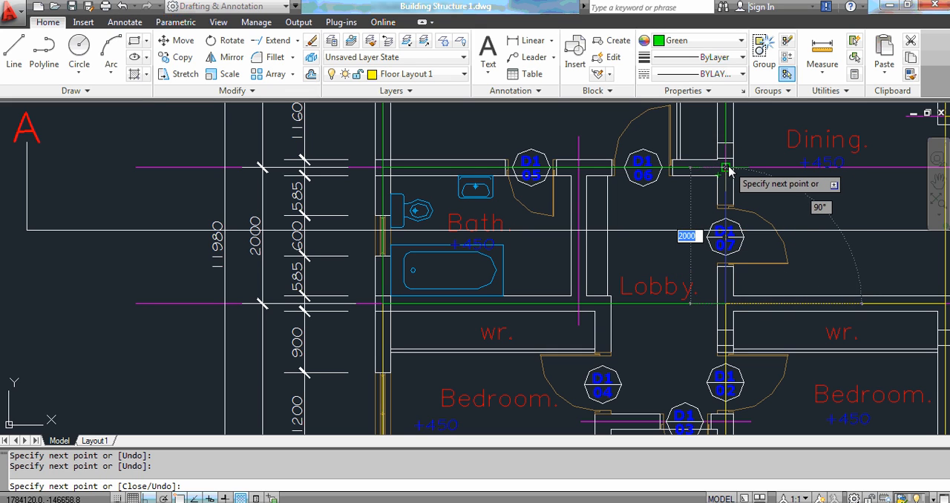
{"action": "key", "text": "Escape"}
{"action": "key", "text": "Escape"}
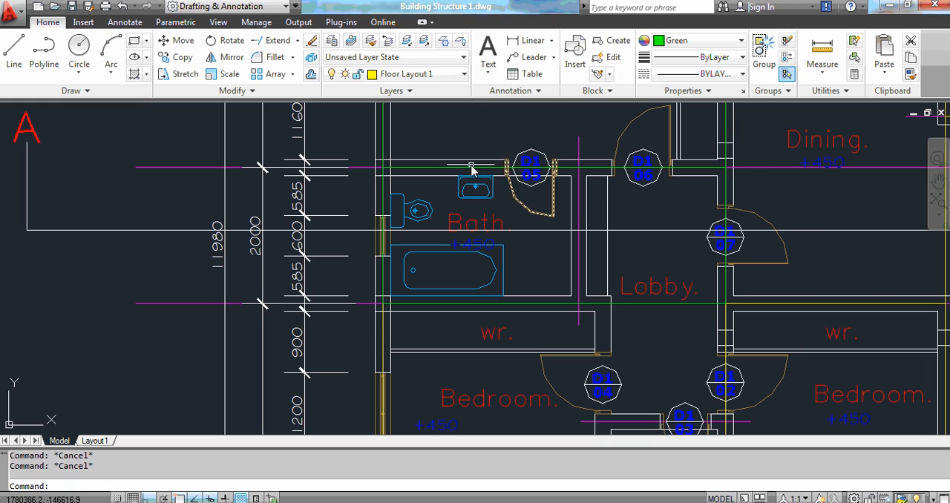
Draw lines from the lower bedroom's top-left corner down the left wall and along the bottom wall to the bathroom's right side.
{"action": "left_click", "coordinate": [14, 52]}
{"action": "scroll", "coordinate": [441, 319], "scroll_direction": "down", "scroll_amount": 5}
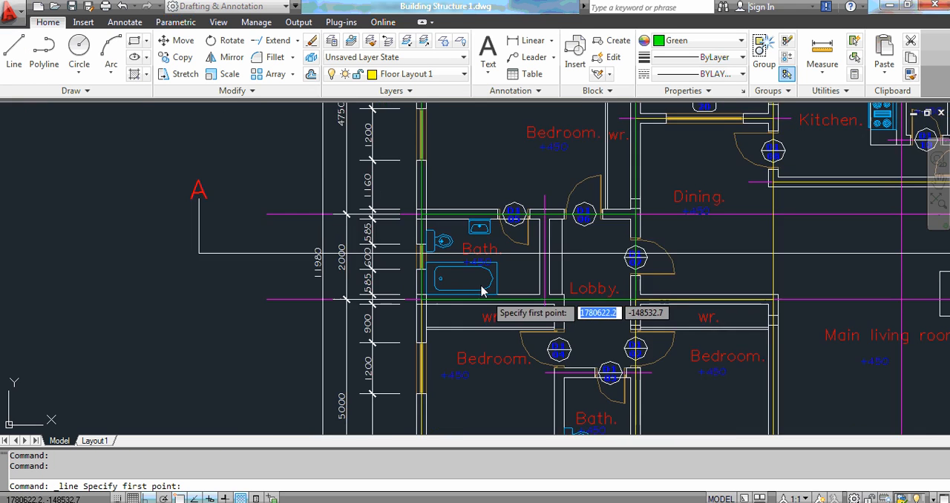
{"action": "scroll", "coordinate": [449, 364], "scroll_direction": "up", "scroll_amount": 3}
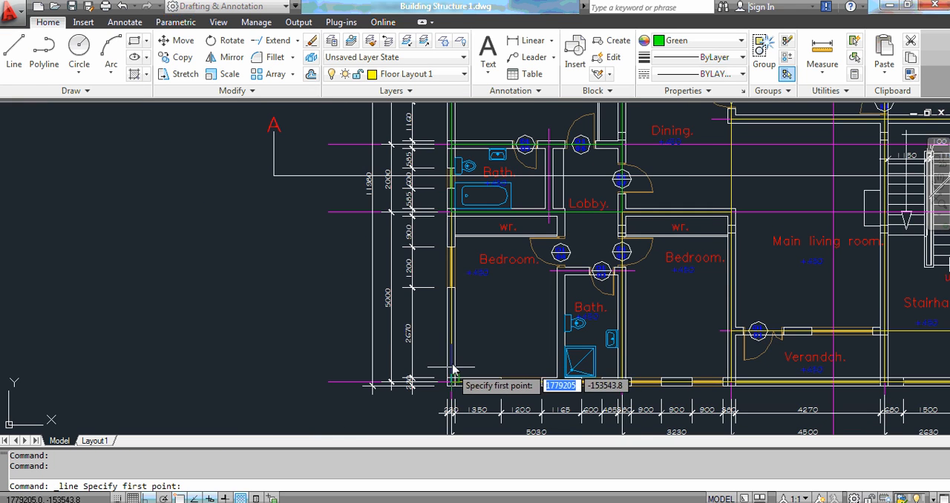
{"action": "scroll", "coordinate": [452, 371], "scroll_direction": "up", "scroll_amount": 3}
{"action": "scroll", "coordinate": [452, 146], "scroll_direction": "up", "scroll_amount": 1}
{"action": "left_click", "coordinate": [450, 147]}
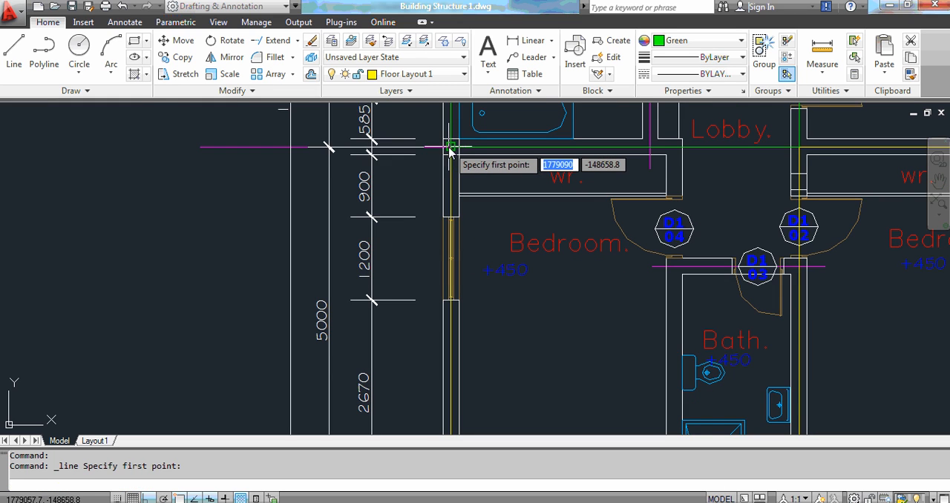
{"action": "scroll", "coordinate": [433, 202], "scroll_direction": "down", "scroll_amount": 2}
{"action": "scroll", "coordinate": [416, 397], "scroll_direction": "up", "scroll_amount": 2}
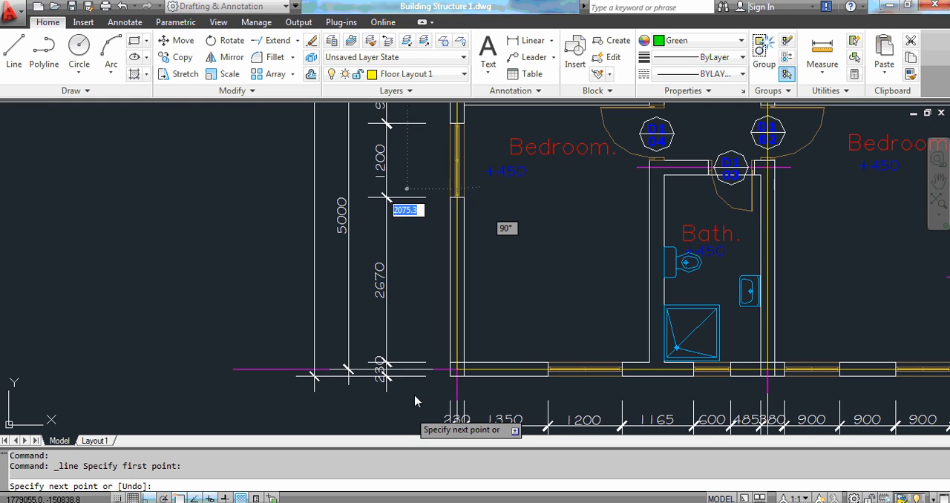
{"action": "scroll", "coordinate": [439, 375], "scroll_direction": "up", "scroll_amount": 3}
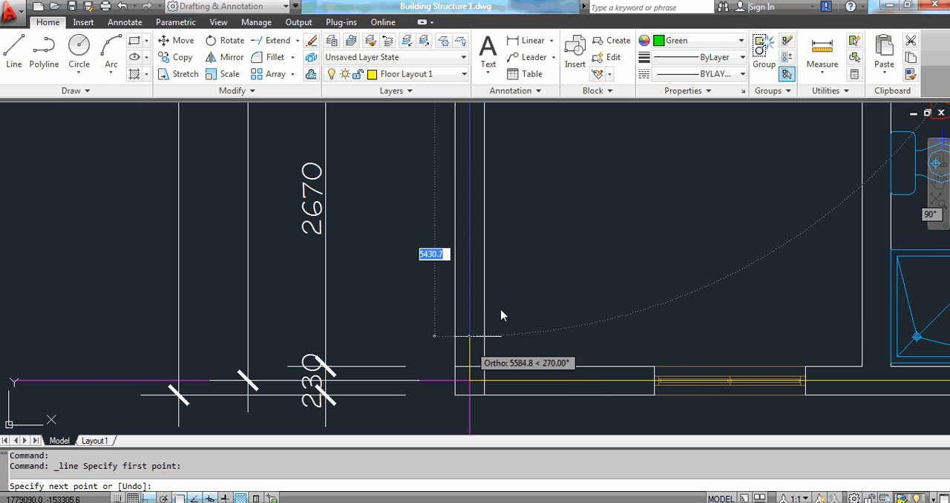
{"action": "left_click", "coordinate": [468, 381]}
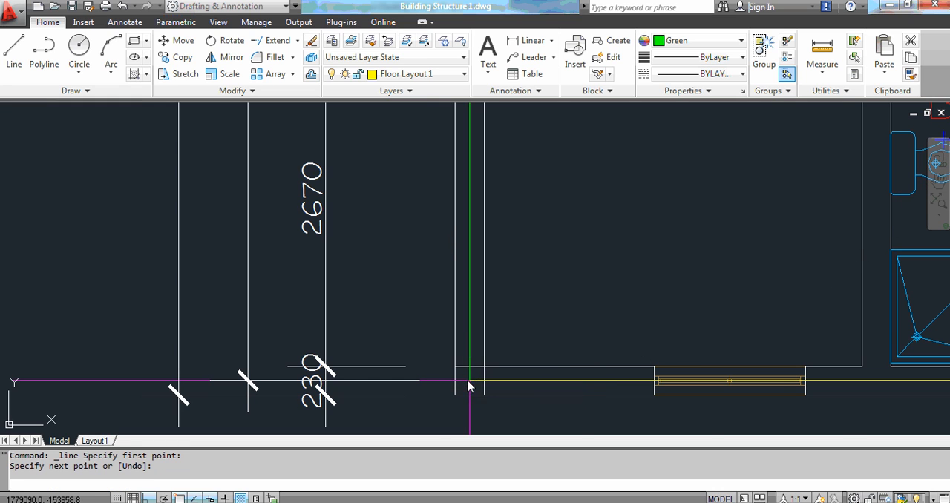
{"action": "scroll", "coordinate": [402, 370], "scroll_direction": "down", "scroll_amount": 3}
{"action": "scroll", "coordinate": [404, 362], "scroll_direction": "down", "scroll_amount": 1}
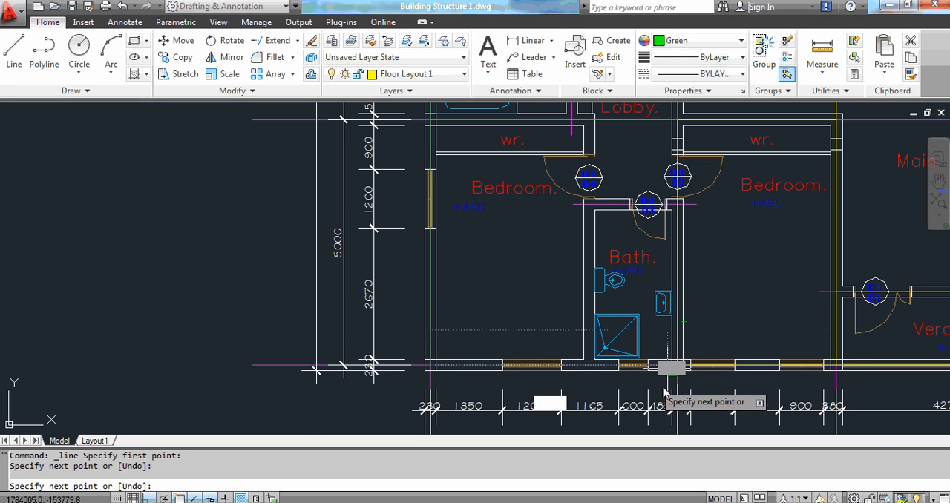
{"action": "scroll", "coordinate": [672, 380], "scroll_direction": "up", "scroll_amount": 2}
{"action": "scroll", "coordinate": [683, 356], "scroll_direction": "up", "scroll_amount": 2}
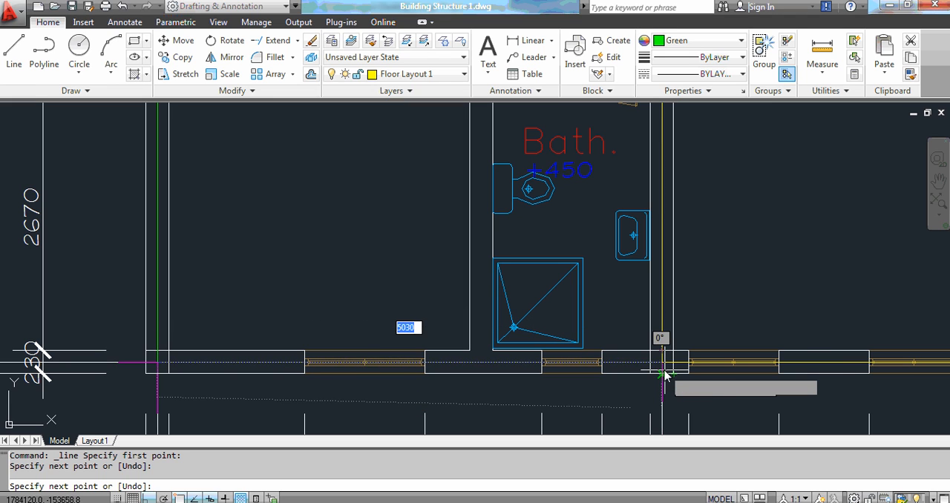
{"action": "scroll", "coordinate": [666, 378], "scroll_direction": "up", "scroll_amount": 2}
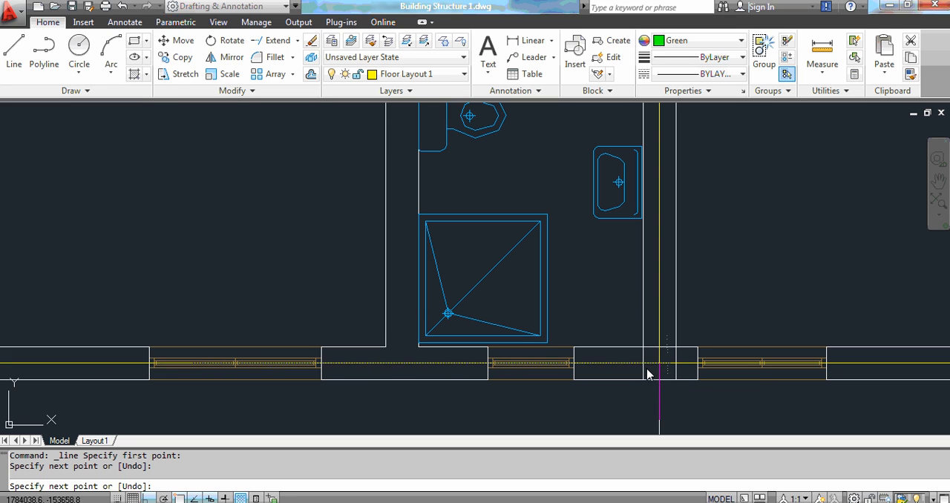
{"action": "left_click", "coordinate": [647, 373]}
{"action": "key", "text": "Escape"}
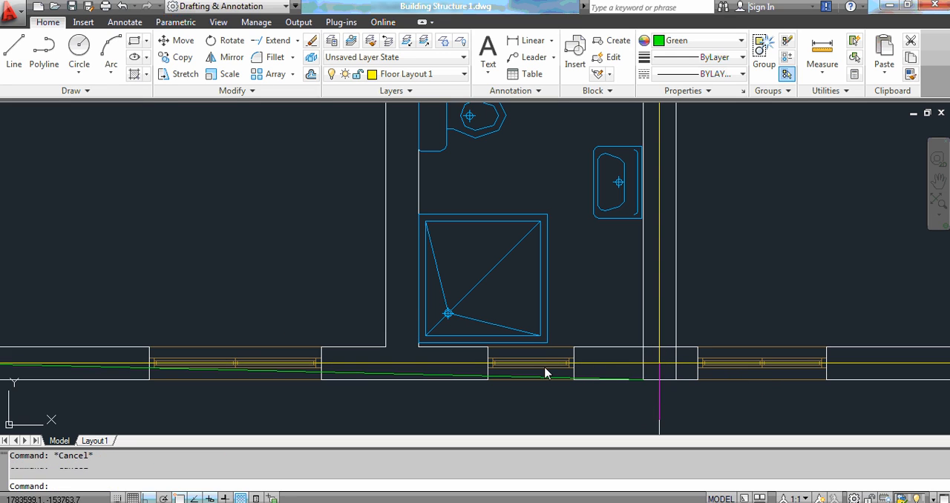
Erase the stray slanted green line running along the bottom wall near the lower bathroom.
{"action": "left_click", "coordinate": [539, 378]}
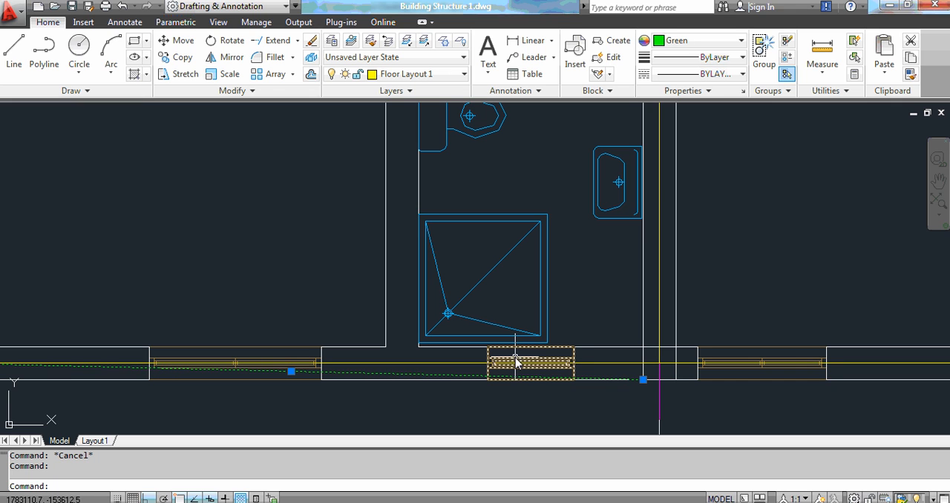
{"action": "scroll", "coordinate": [513, 364], "scroll_direction": "down", "scroll_amount": 5}
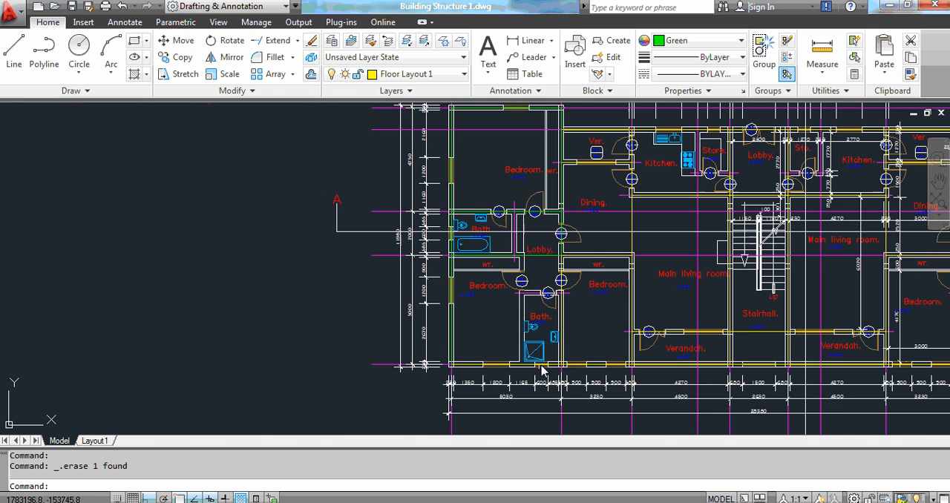
{"action": "left_click", "coordinate": [15, 58]}
{"action": "scroll", "coordinate": [590, 380], "scroll_direction": "up", "scroll_amount": 6}
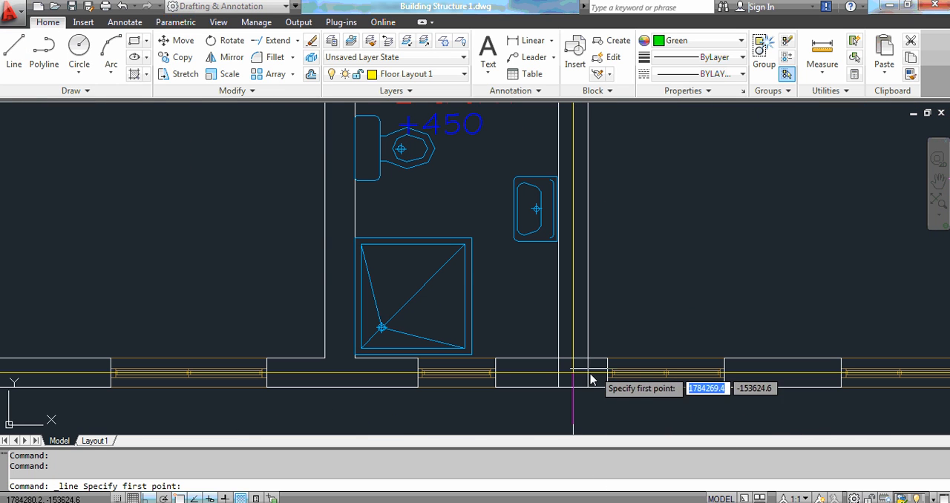
{"action": "left_click", "coordinate": [587, 375]}
{"action": "scroll", "coordinate": [588, 374], "scroll_direction": "down", "scroll_amount": 2}
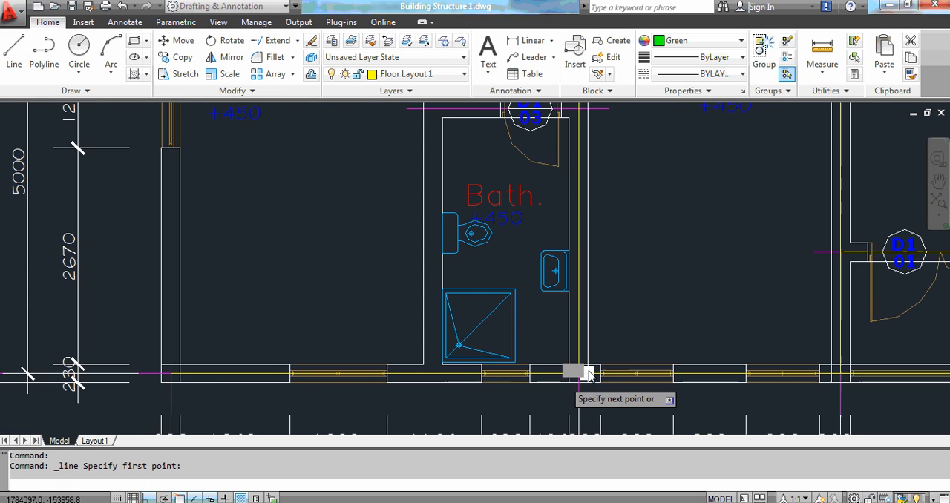
{"action": "scroll", "coordinate": [588, 373], "scroll_direction": "down", "scroll_amount": 3}
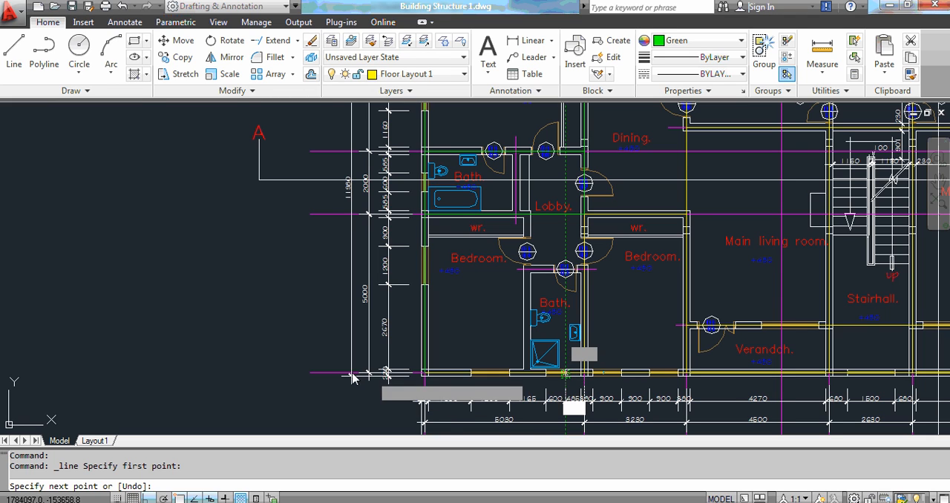
{"action": "scroll", "coordinate": [360, 379], "scroll_direction": "up", "scroll_amount": 5}
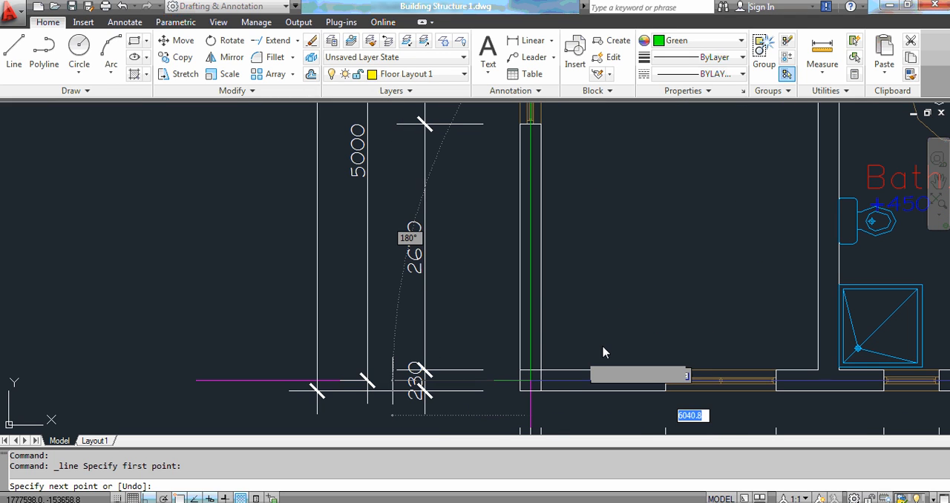
{"action": "scroll", "coordinate": [583, 355], "scroll_direction": "up", "scroll_amount": 2}
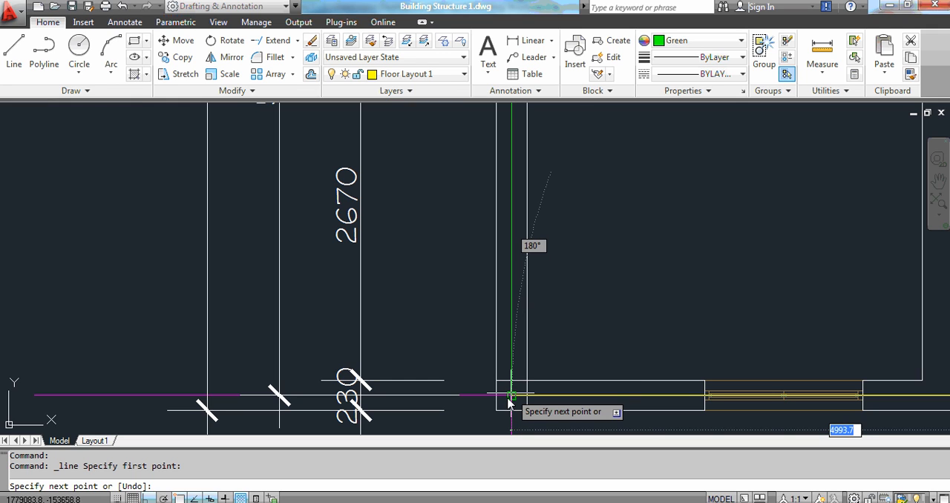
{"action": "key", "text": "Escape"}
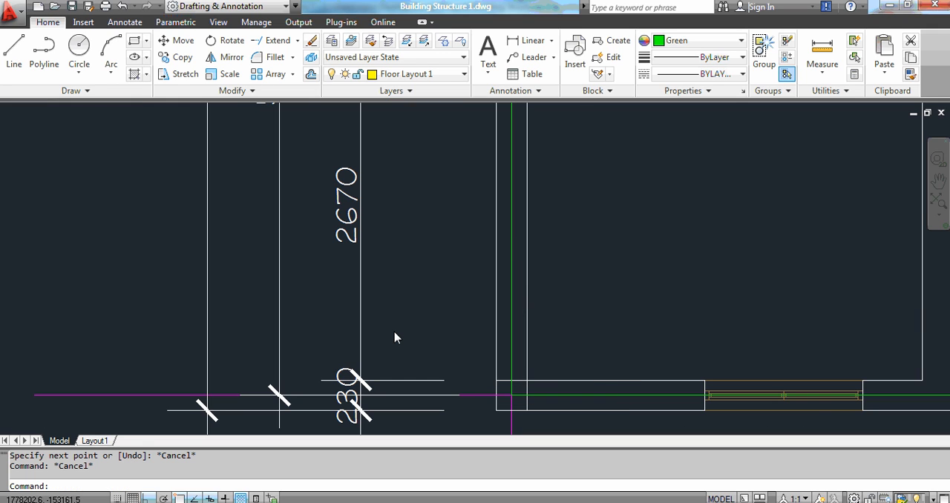
Draw a vertical line from the lobby corner down the lower bathroom's right wall to the bottom wall.
{"action": "scroll", "coordinate": [395, 338], "scroll_direction": "down", "scroll_amount": 5}
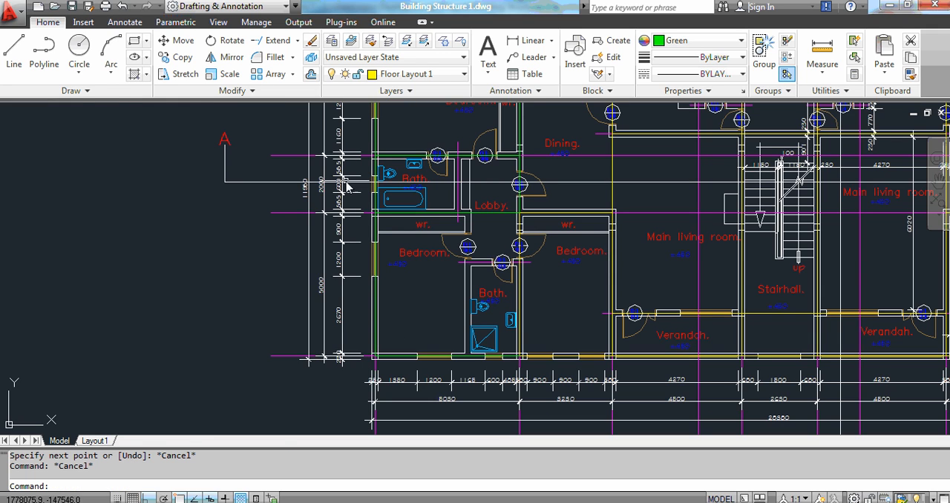
{"action": "left_click", "coordinate": [14, 52]}
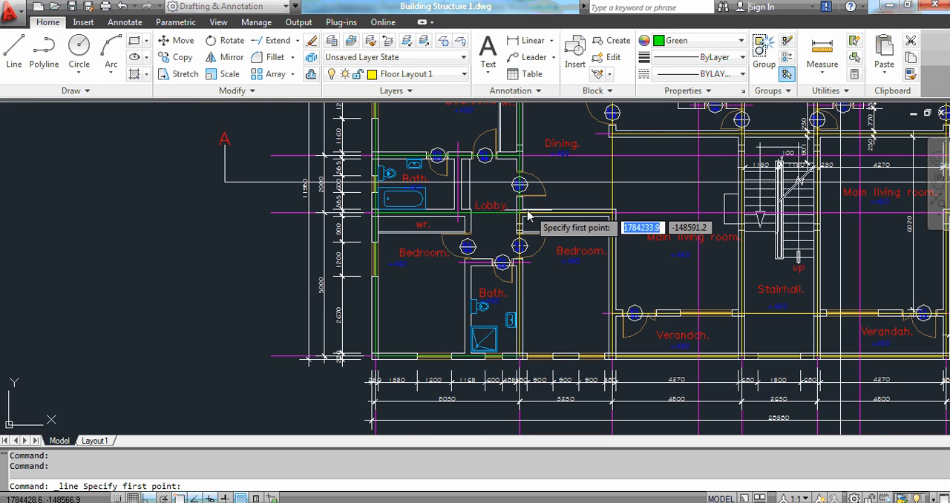
{"action": "scroll", "coordinate": [521, 223], "scroll_direction": "up", "scroll_amount": 3}
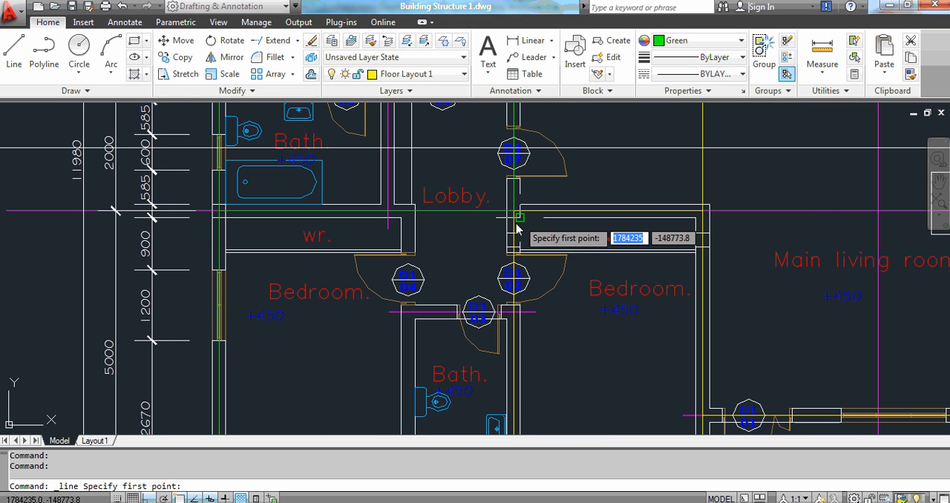
{"action": "left_click", "coordinate": [518, 229]}
{"action": "scroll", "coordinate": [520, 237], "scroll_direction": "down", "scroll_amount": 2}
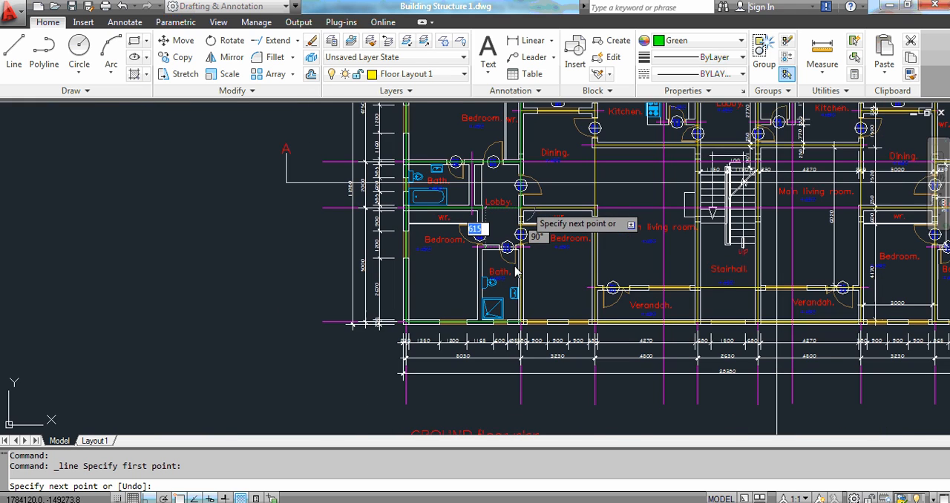
{"action": "scroll", "coordinate": [523, 306], "scroll_direction": "up", "scroll_amount": 5}
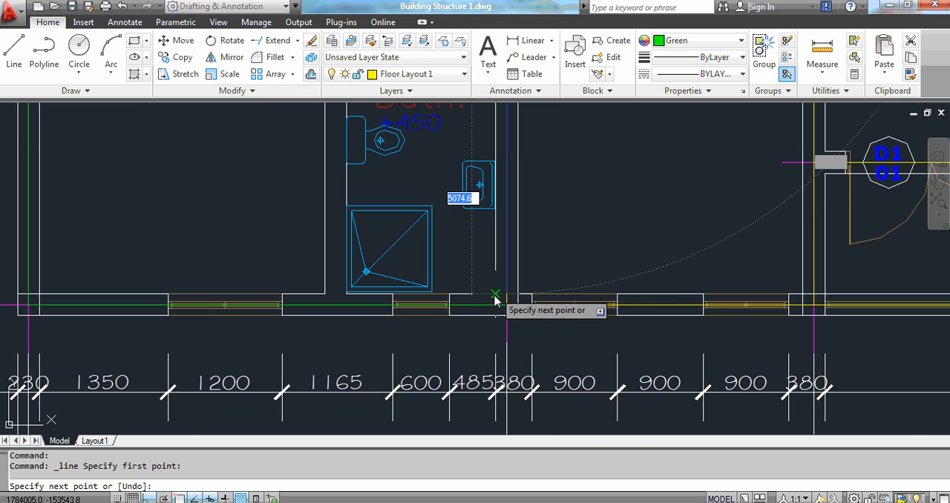
{"action": "scroll", "coordinate": [495, 298], "scroll_direction": "up", "scroll_amount": 1}
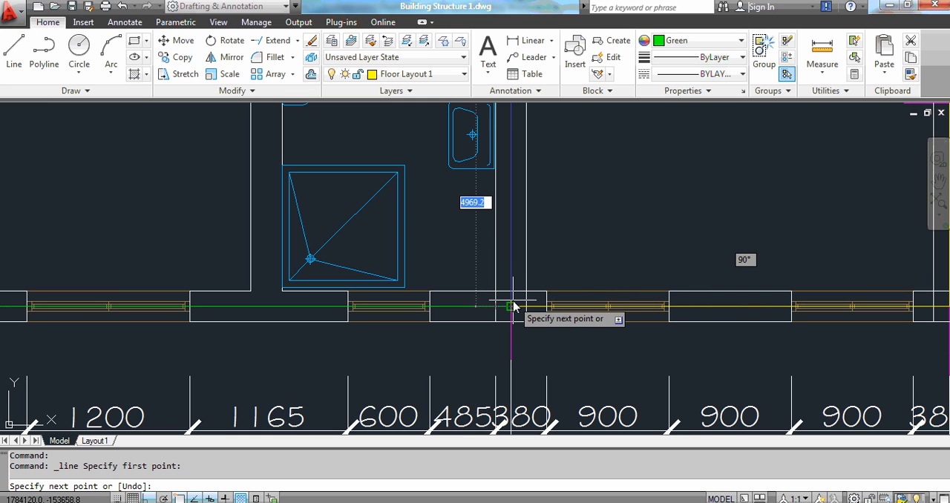
{"action": "left_click", "coordinate": [511, 305]}
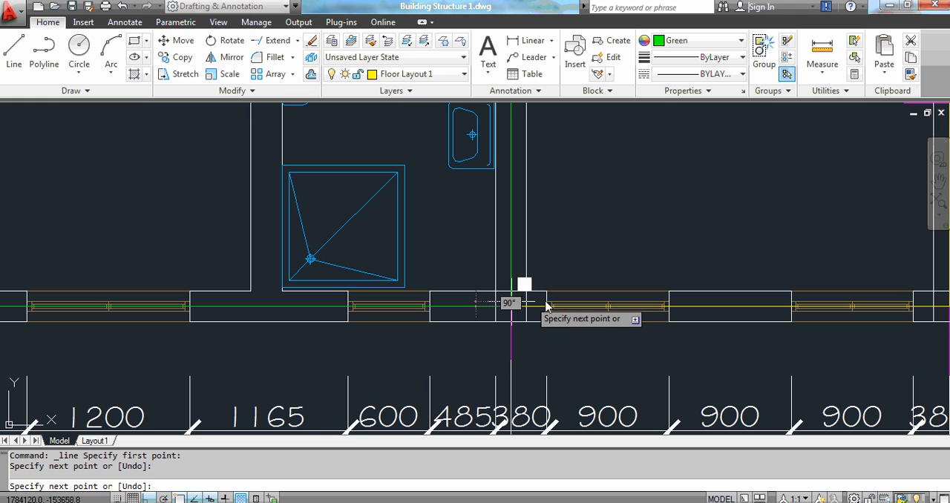
{"action": "key", "text": "Escape"}
{"action": "key", "text": "Escape"}
Set the current drawing color to Cyan.
{"action": "scroll", "coordinate": [520, 312], "scroll_direction": "down", "scroll_amount": 6}
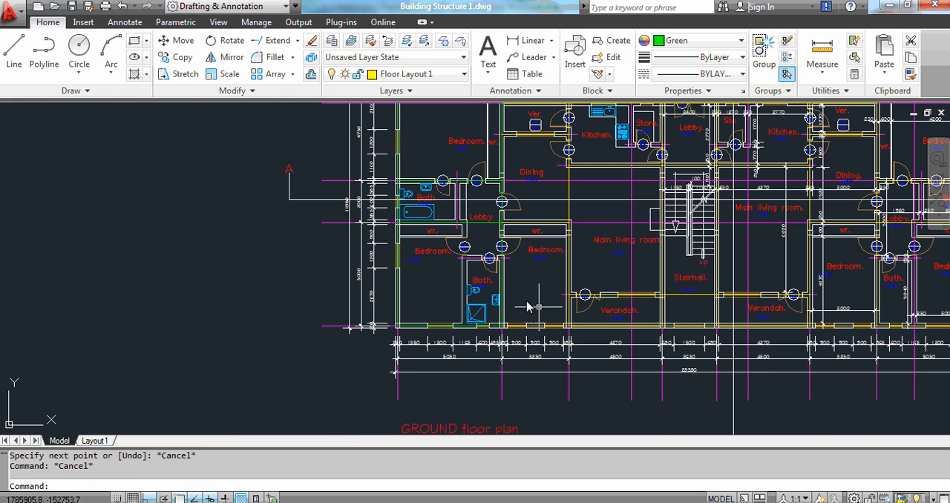
{"action": "scroll", "coordinate": [483, 288], "scroll_direction": "down", "scroll_amount": 3}
{"action": "scroll", "coordinate": [475, 225], "scroll_direction": "up", "scroll_amount": 4}
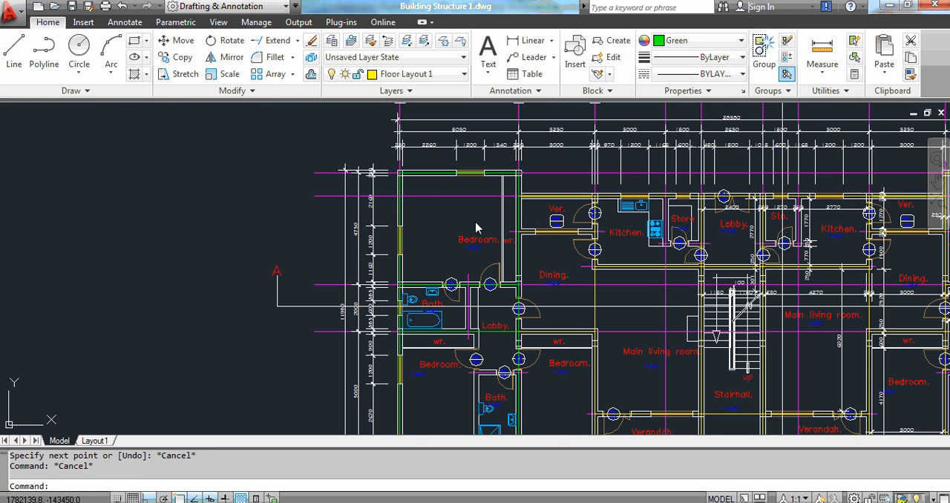
{"action": "scroll", "coordinate": [391, 159], "scroll_direction": "up", "scroll_amount": 2}
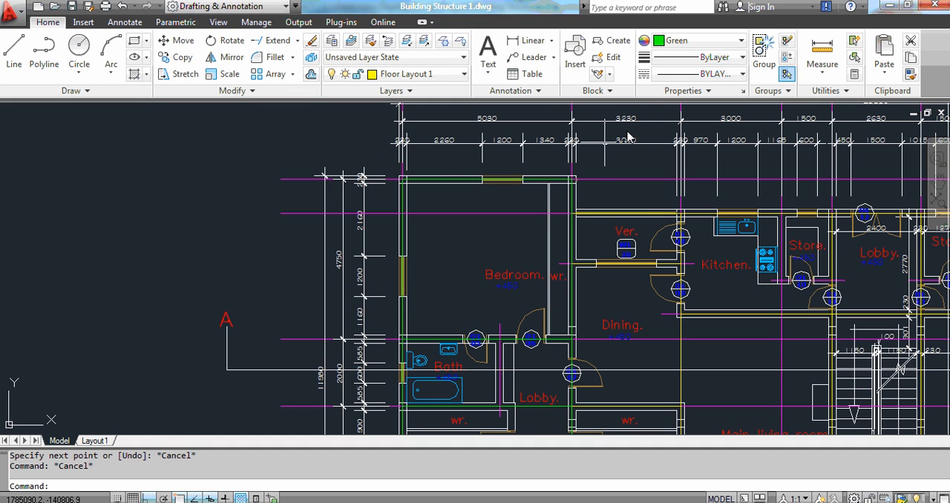
{"action": "left_click", "coordinate": [740, 41]}
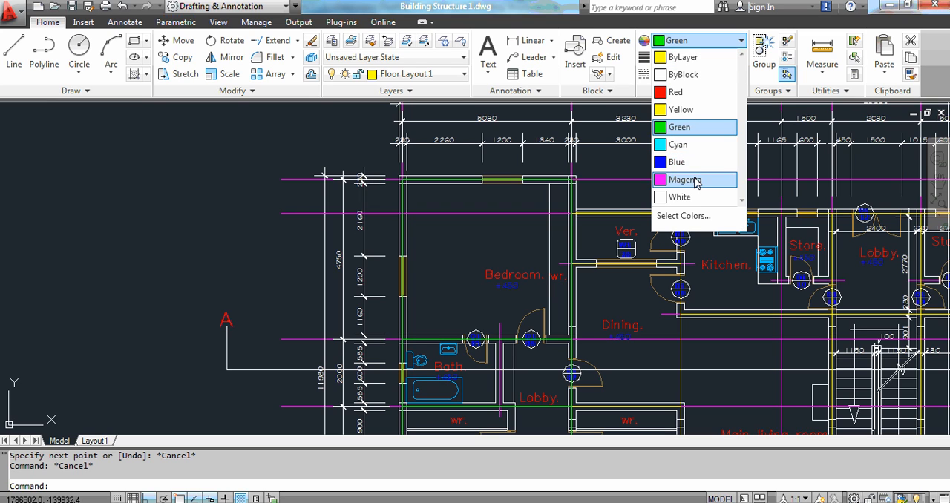
{"action": "left_click", "coordinate": [693, 147]}
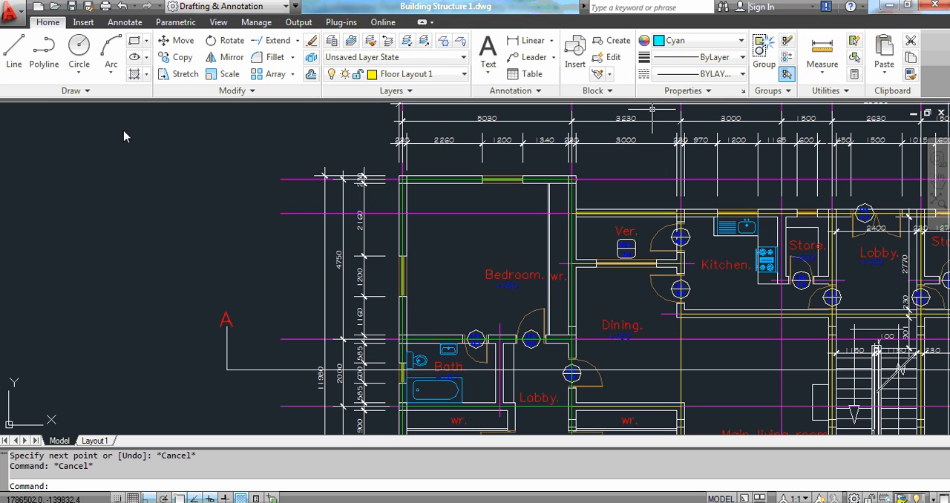
Draw a circle of radius about 282 centred on the upper bedroom's top-left wall corner.
{"action": "left_click", "coordinate": [80, 56]}
{"action": "scroll", "coordinate": [393, 185], "scroll_direction": "up", "scroll_amount": 2}
{"action": "scroll", "coordinate": [394, 184], "scroll_direction": "up", "scroll_amount": 4}
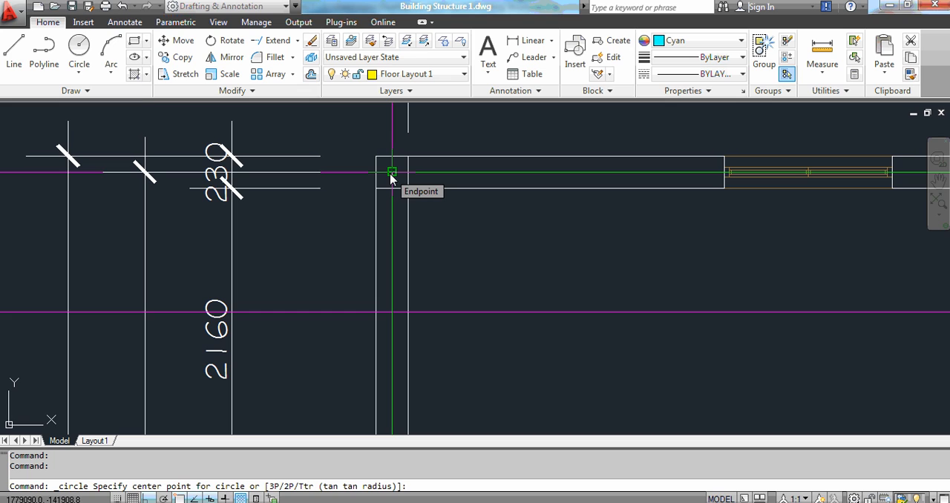
{"action": "left_click", "coordinate": [391, 179]}
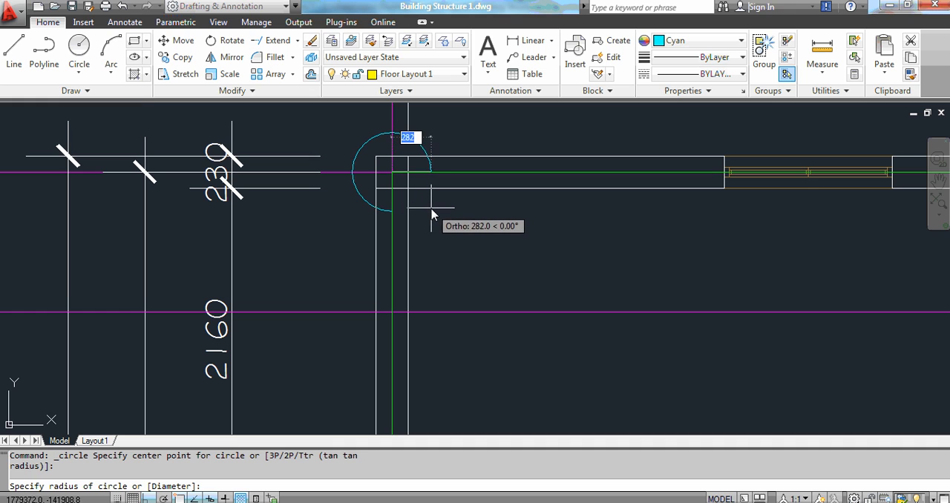
{"action": "left_click", "coordinate": [432, 214]}
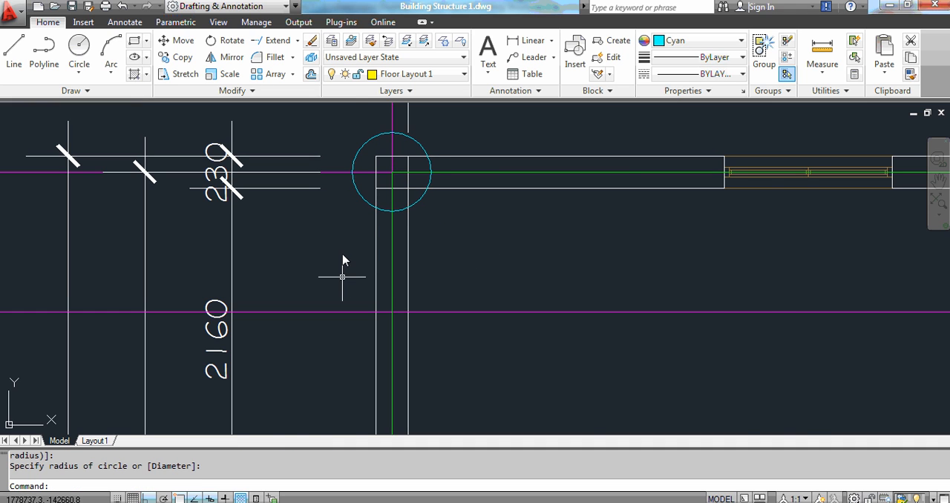
Draw a circle of the same radius centred on the upper bedroom's top-right wall corner.
{"action": "scroll", "coordinate": [346, 270], "scroll_direction": "down", "scroll_amount": 5}
{"action": "scroll", "coordinate": [362, 236], "scroll_direction": "down", "scroll_amount": 3}
{"action": "scroll", "coordinate": [367, 237], "scroll_direction": "up", "scroll_amount": 2}
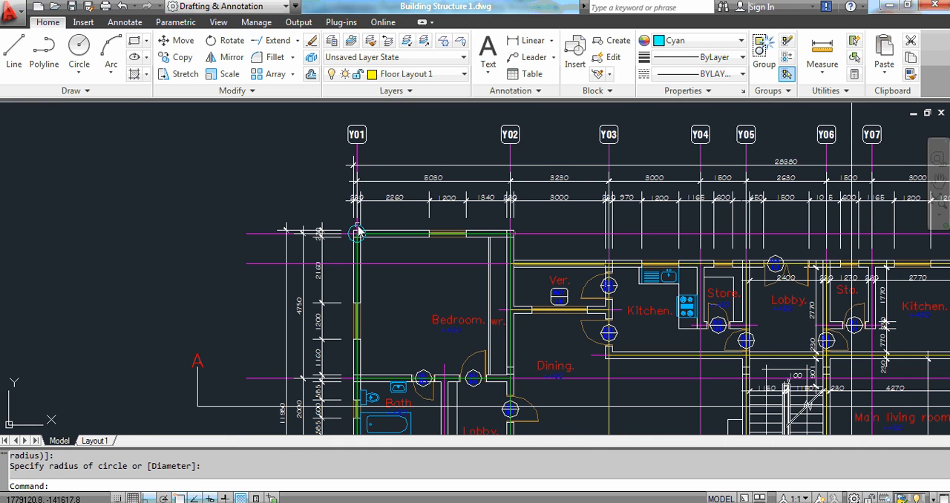
{"action": "left_click", "coordinate": [87, 66]}
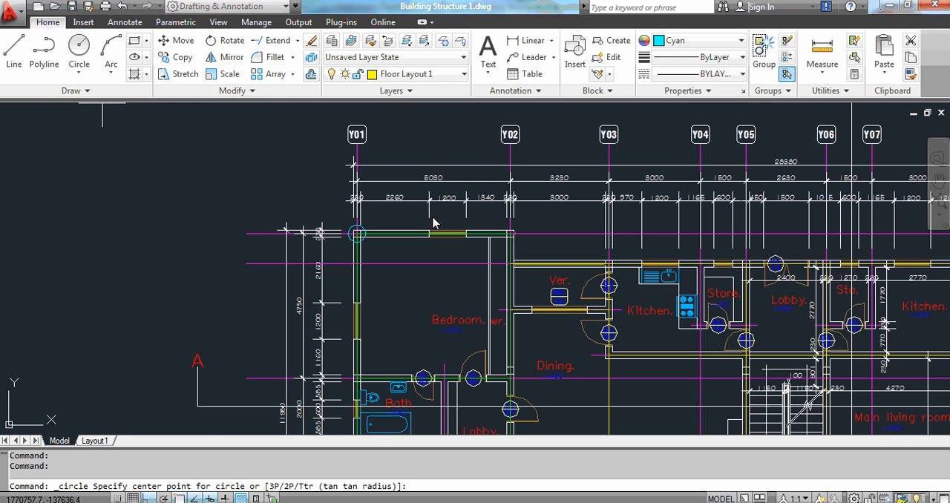
{"action": "scroll", "coordinate": [513, 212], "scroll_direction": "up", "scroll_amount": 3}
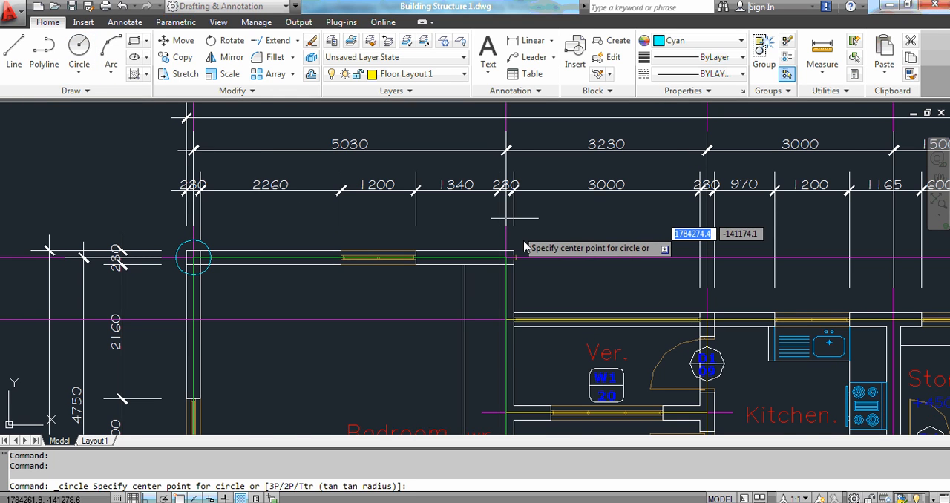
{"action": "scroll", "coordinate": [520, 253], "scroll_direction": "up", "scroll_amount": 3}
{"action": "left_click", "coordinate": [500, 272]}
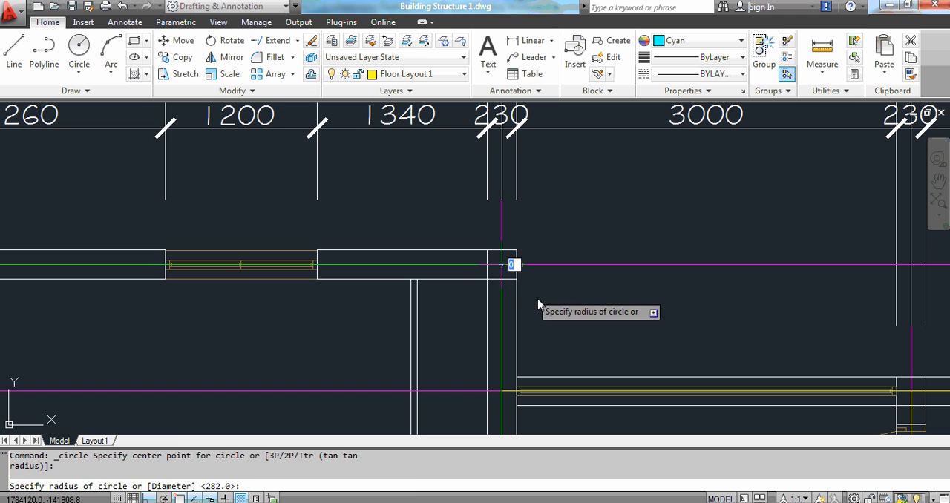
{"action": "left_click", "coordinate": [541, 307]}
{"action": "scroll", "coordinate": [512, 223], "scroll_direction": "down", "scroll_amount": 4}
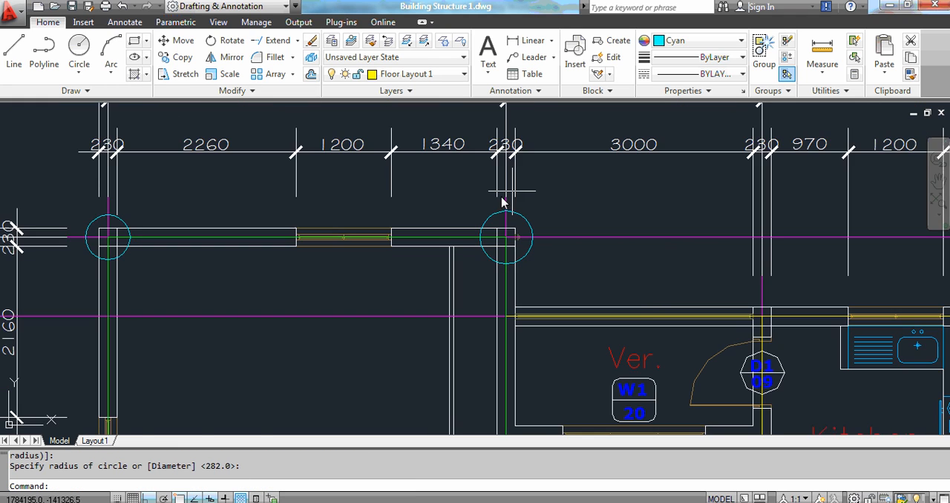
Draw a larger circle centred on the left wall junction above the bathroom.
{"action": "left_click", "coordinate": [79, 52]}
{"action": "scroll", "coordinate": [360, 267], "scroll_direction": "up", "scroll_amount": 4}
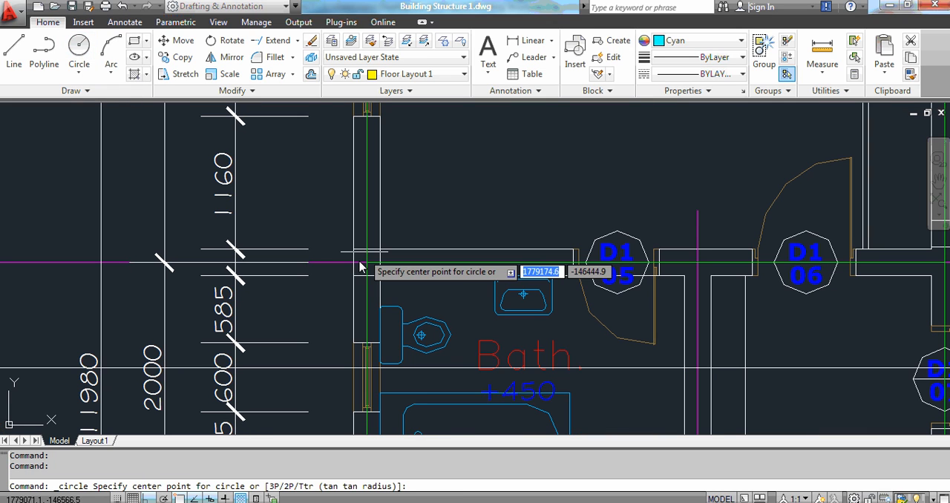
{"action": "left_click", "coordinate": [359, 268]}
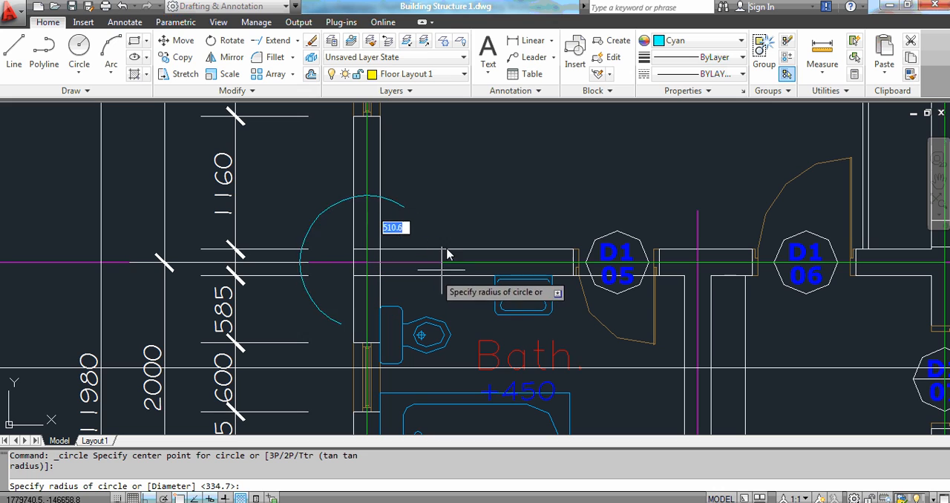
{"action": "left_click", "coordinate": [431, 214]}
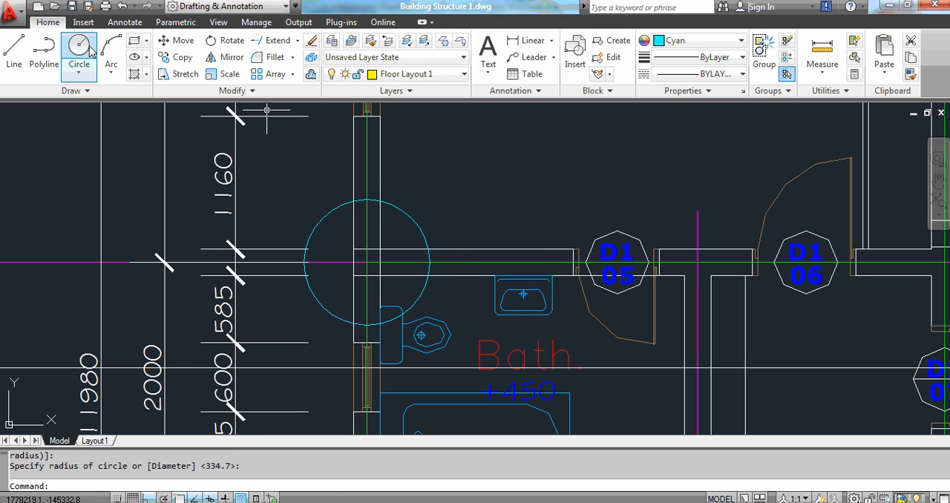
Draw a circle of radius about 437 centred on the wall junction between the lobby and dining room.
{"action": "left_click", "coordinate": [81, 49]}
{"action": "scroll", "coordinate": [248, 264], "scroll_direction": "down", "scroll_amount": 3}
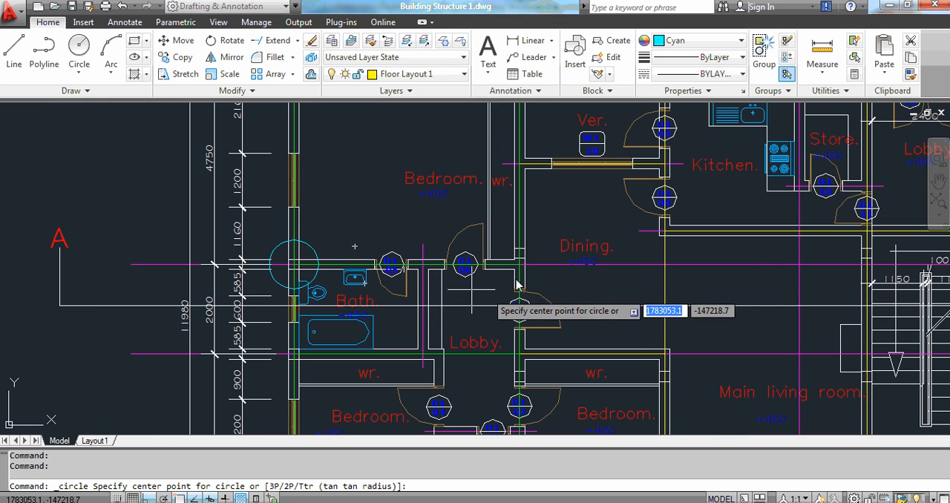
{"action": "scroll", "coordinate": [509, 277], "scroll_direction": "up", "scroll_amount": 4}
{"action": "scroll", "coordinate": [477, 301], "scroll_direction": "up", "scroll_amount": 3}
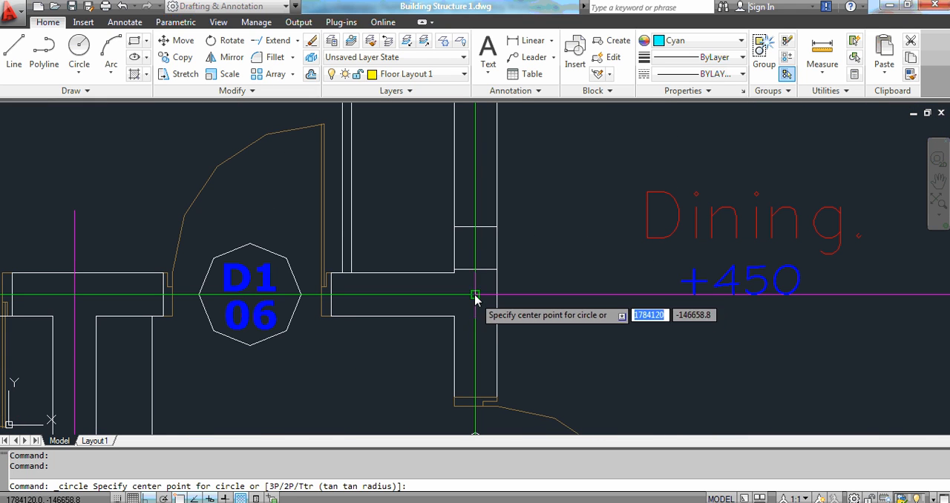
{"action": "left_click", "coordinate": [475, 296]}
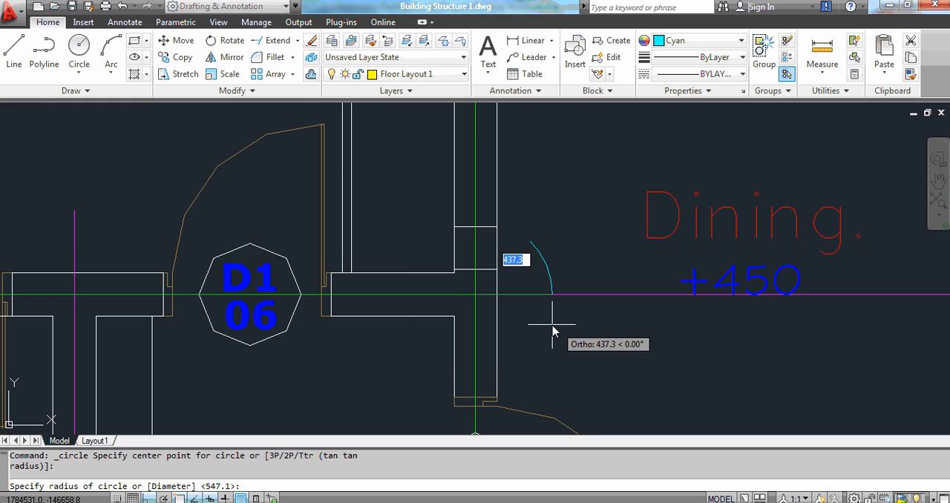
{"action": "left_click", "coordinate": [550, 327]}
{"action": "scroll", "coordinate": [458, 267], "scroll_direction": "down", "scroll_amount": 5}
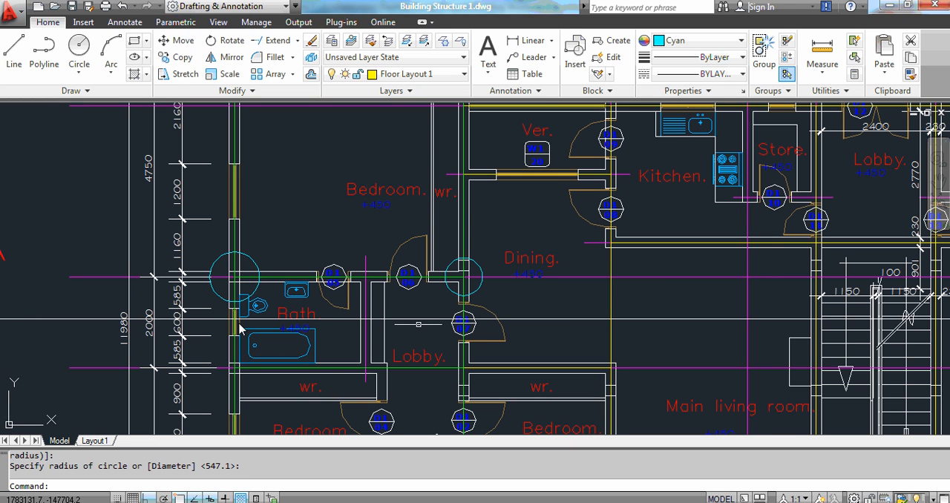
Draw a circle of radius about 235 centred on the left wall junction between the bathroom and the wr.
{"action": "left_click", "coordinate": [78, 46]}
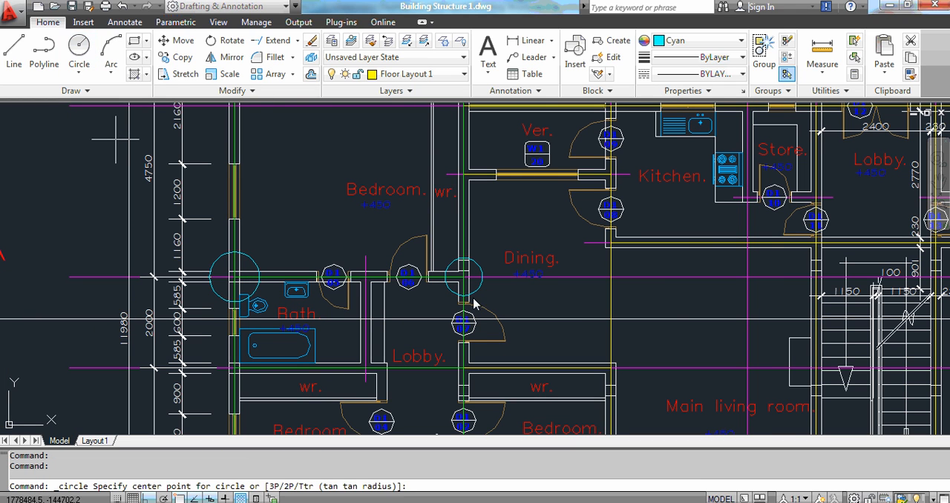
{"action": "scroll", "coordinate": [456, 194], "scroll_direction": "down", "scroll_amount": 3}
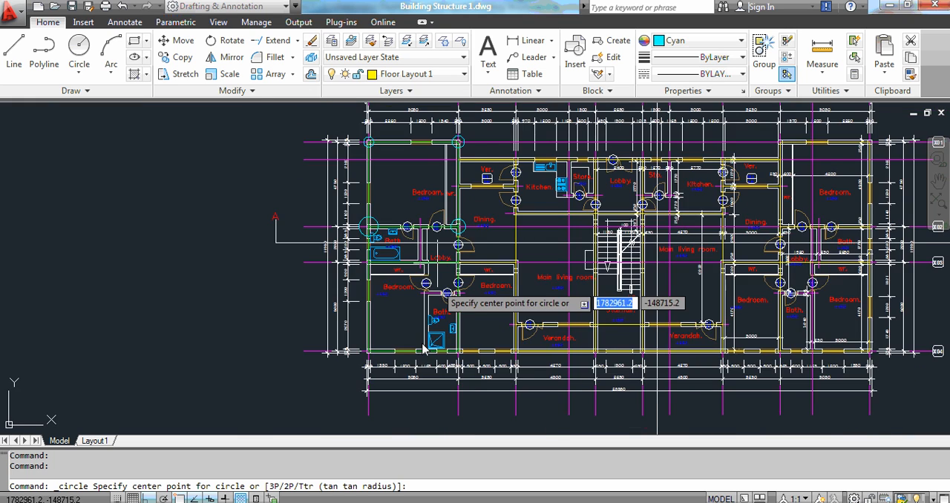
{"action": "scroll", "coordinate": [371, 256], "scroll_direction": "up", "scroll_amount": 6}
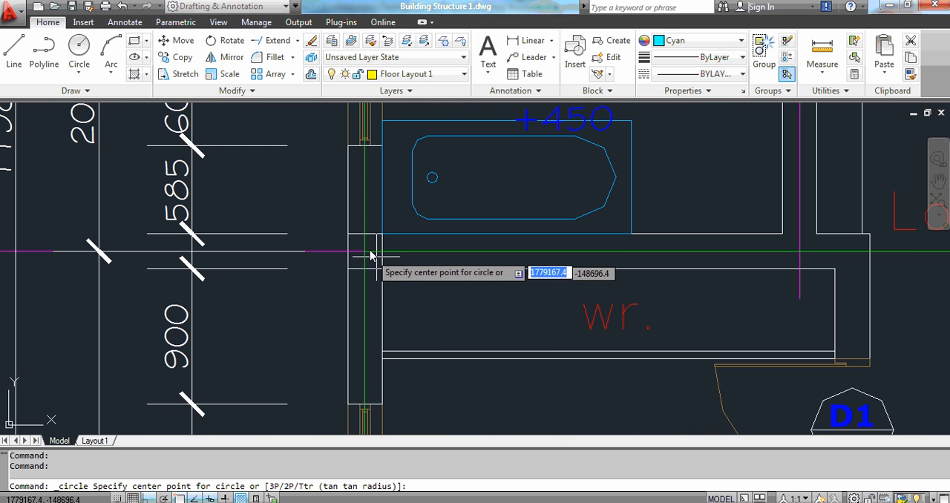
{"action": "left_click", "coordinate": [373, 257]}
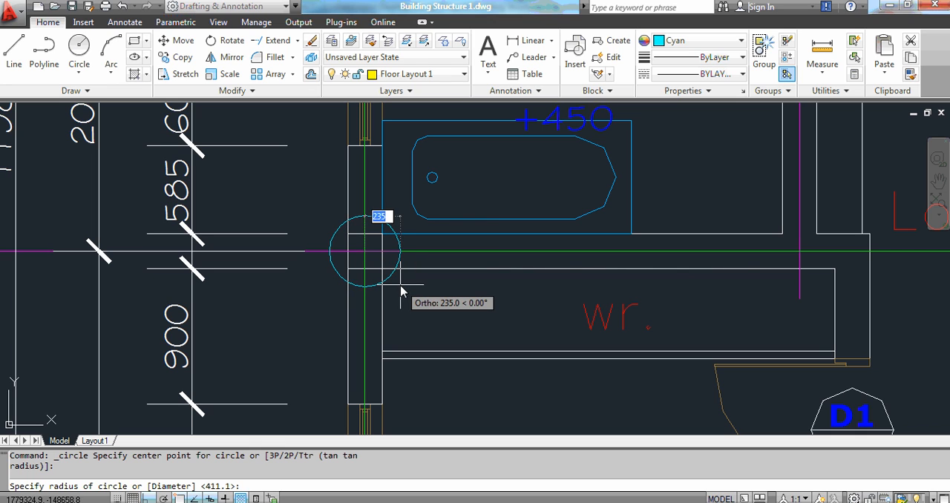
{"action": "left_click", "coordinate": [401, 291]}
Draw a circle of radius about 493 centred on the wall junction between the two wr rooms below the lobby.
{"action": "key", "text": "Return"}
{"action": "scroll", "coordinate": [507, 269], "scroll_direction": "down", "scroll_amount": 5}
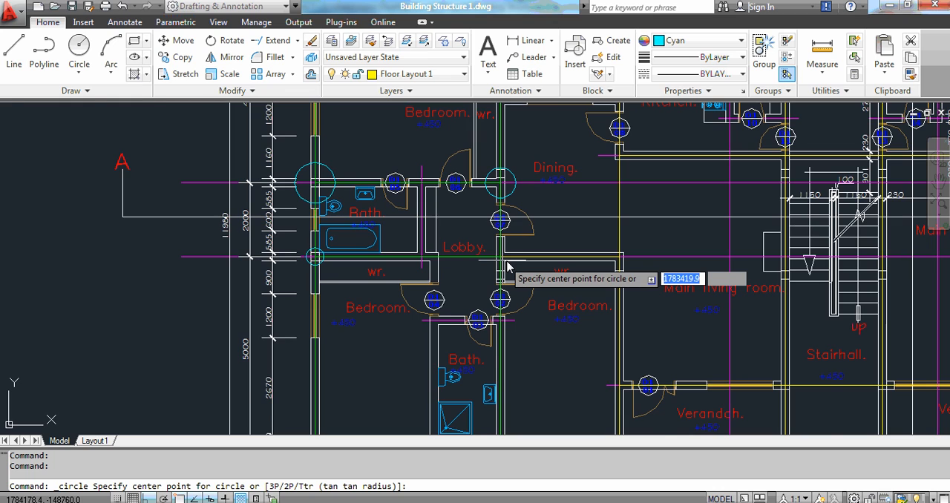
{"action": "scroll", "coordinate": [507, 269], "scroll_direction": "up", "scroll_amount": 5}
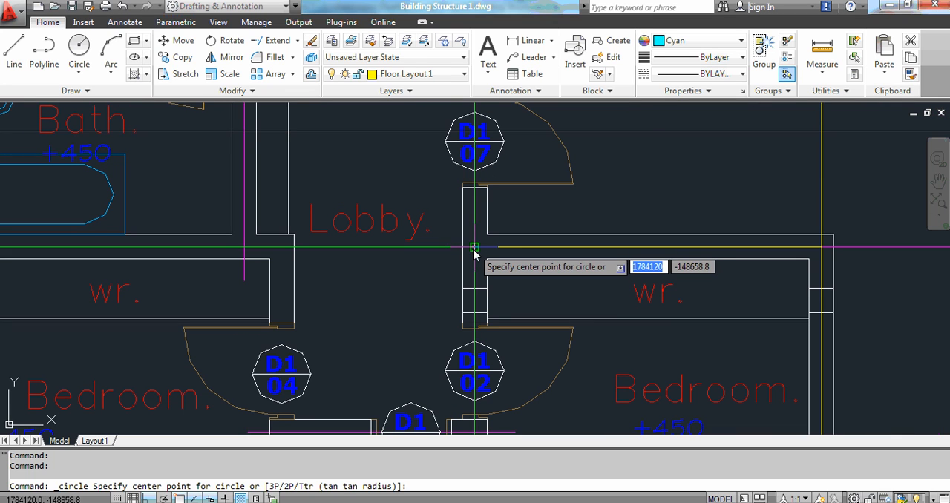
{"action": "left_click", "coordinate": [475, 248]}
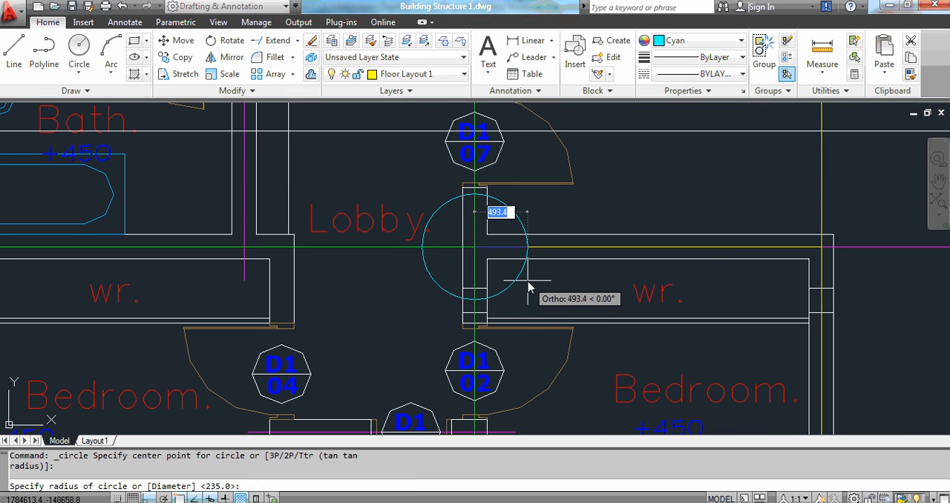
{"action": "left_click", "coordinate": [527, 286]}
Draw a circle of radius about 417 centred on the plan's bottom-left outer wall corner.
{"action": "scroll", "coordinate": [488, 200], "scroll_direction": "down", "scroll_amount": 4}
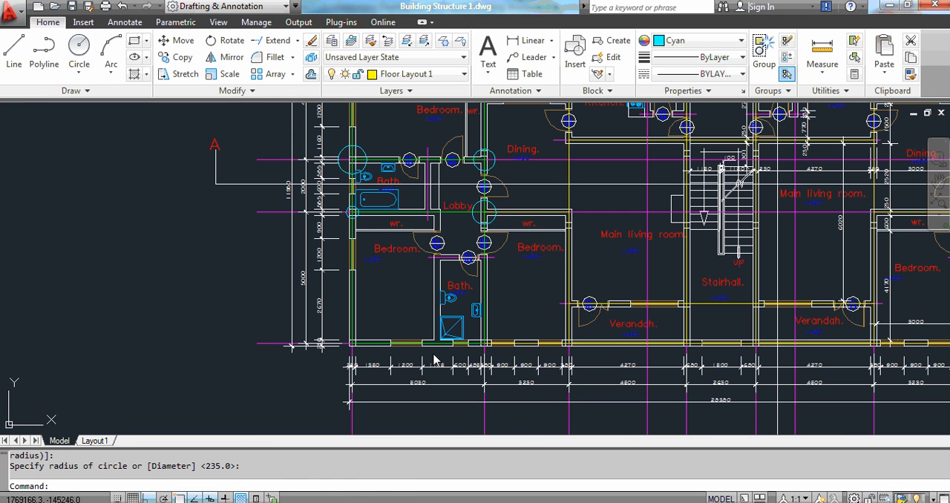
{"action": "key", "text": "Return"}
{"action": "scroll", "coordinate": [323, 369], "scroll_direction": "up", "scroll_amount": 2}
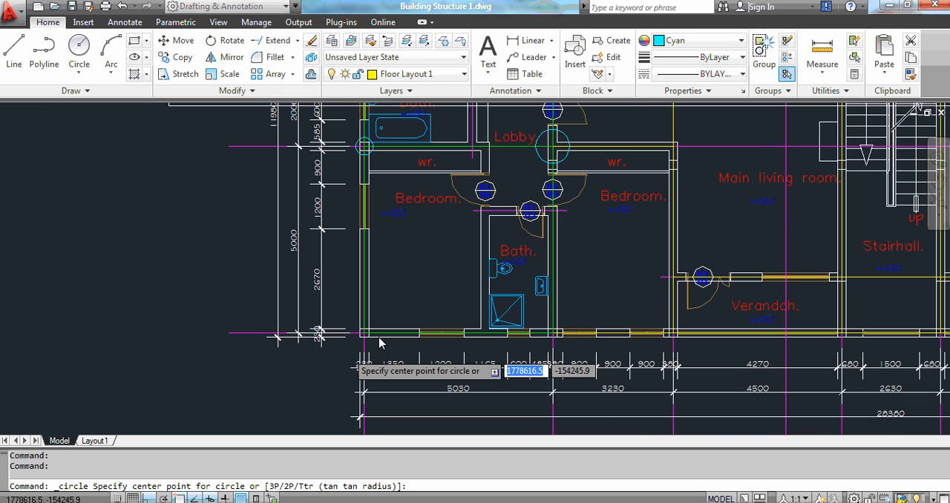
{"action": "scroll", "coordinate": [379, 343], "scroll_direction": "up", "scroll_amount": 3}
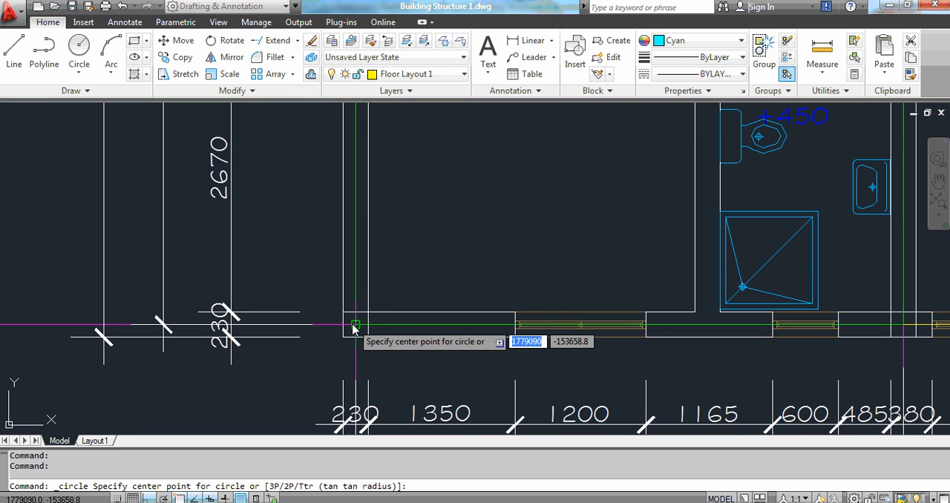
{"action": "left_click", "coordinate": [356, 325]}
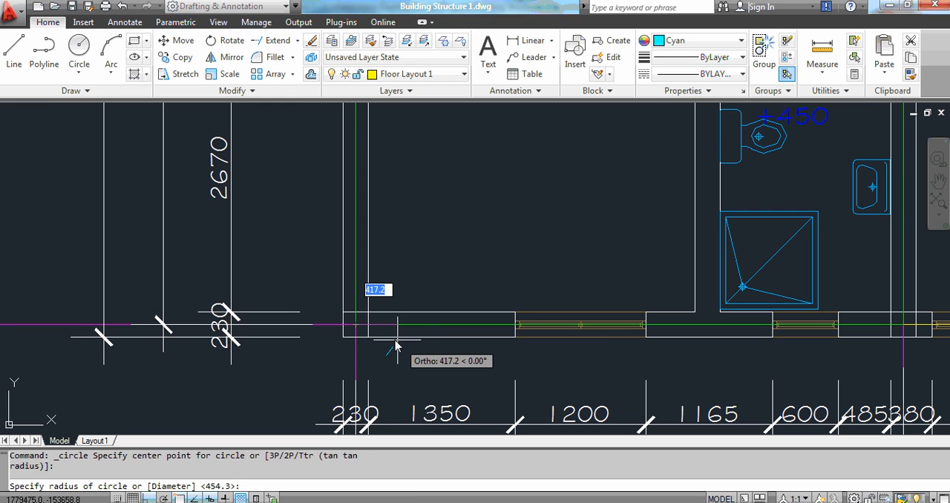
{"action": "left_click", "coordinate": [401, 347]}
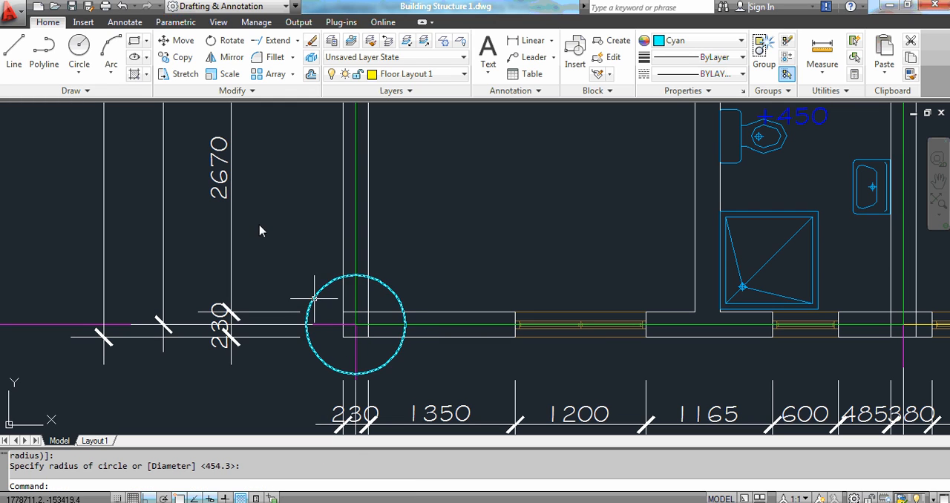
Draw a circle of radius about 319 centred on the bottom wall junction below the lower bathroom.
{"action": "left_click", "coordinate": [80, 46]}
{"action": "scroll", "coordinate": [286, 223], "scroll_direction": "down", "scroll_amount": 1}
{"action": "scroll", "coordinate": [334, 253], "scroll_direction": "down", "scroll_amount": 3}
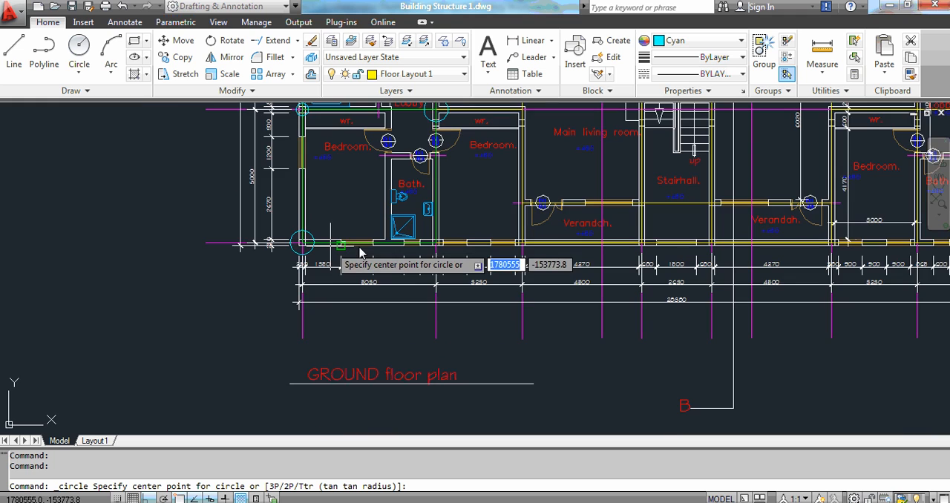
{"action": "scroll", "coordinate": [436, 250], "scroll_direction": "up", "scroll_amount": 3}
{"action": "scroll", "coordinate": [407, 280], "scroll_direction": "up", "scroll_amount": 2}
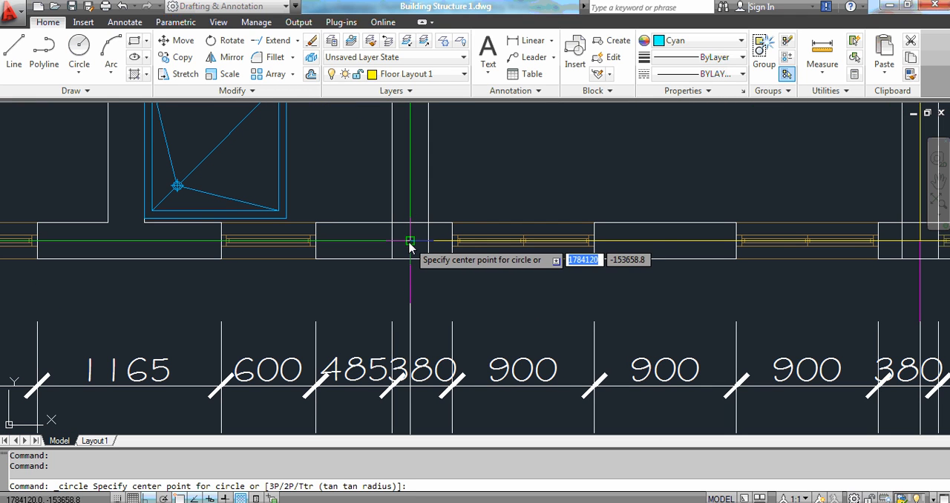
{"action": "left_click", "coordinate": [410, 248]}
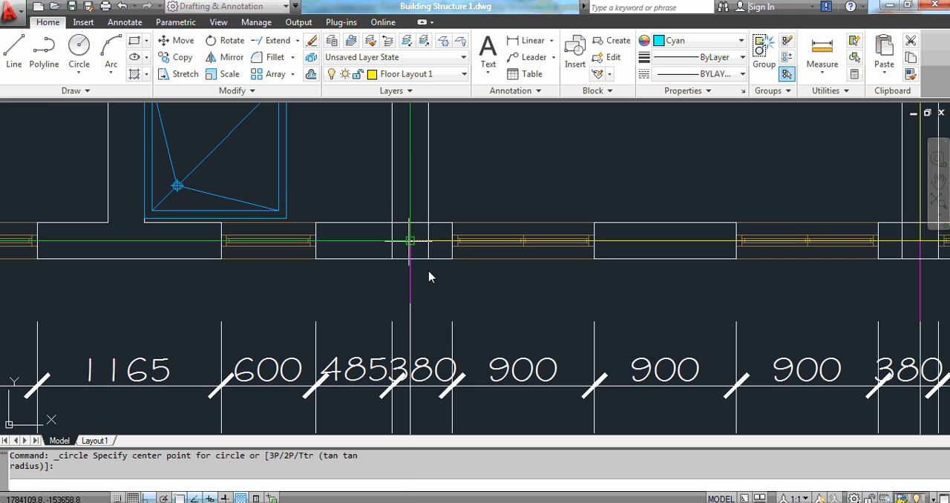
{"action": "left_click", "coordinate": [461, 297]}
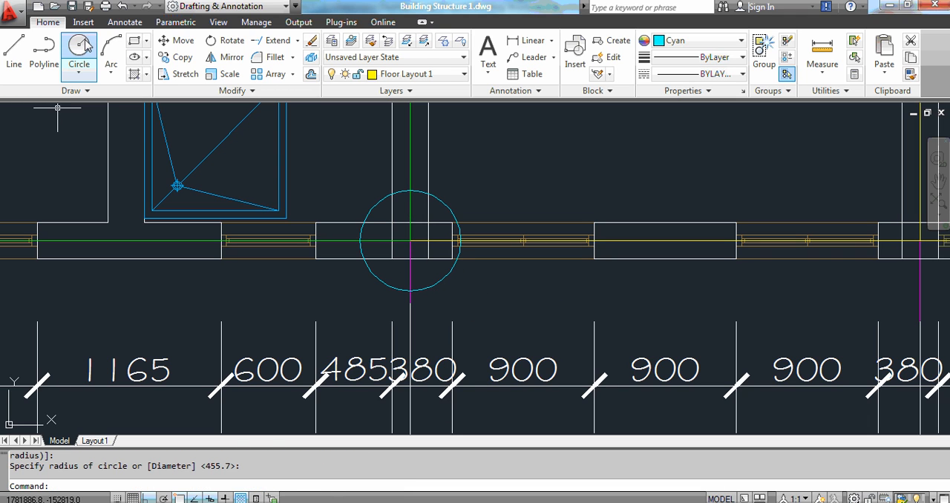
{"action": "key", "text": "Return"}
{"action": "scroll", "coordinate": [297, 284], "scroll_direction": "down", "scroll_amount": 5}
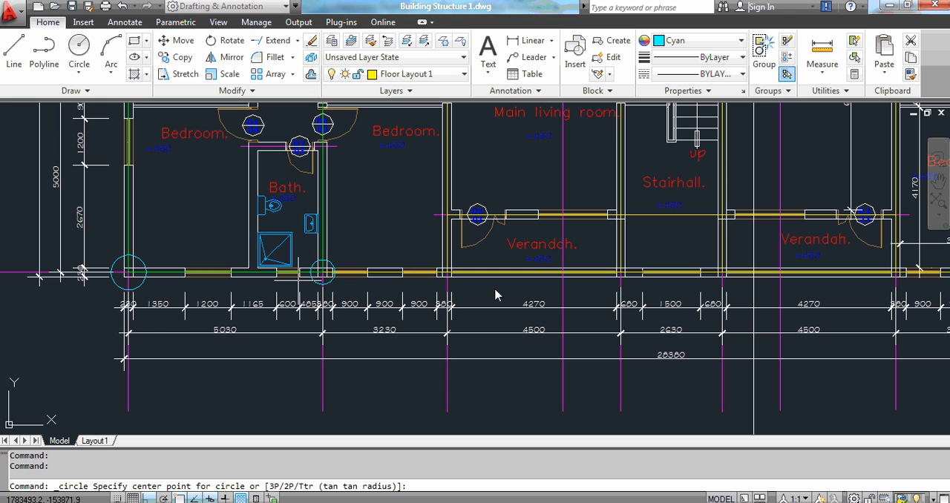
{"action": "scroll", "coordinate": [444, 304], "scroll_direction": "down", "scroll_amount": 2}
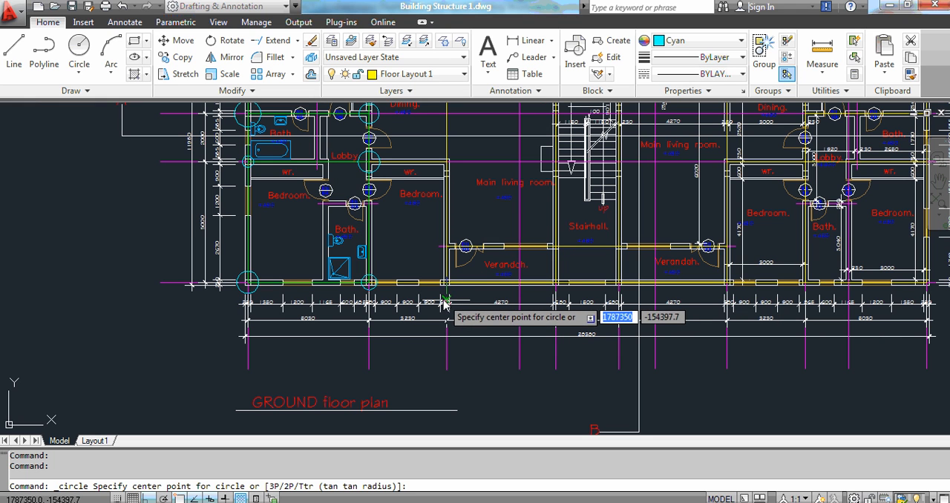
{"action": "key", "text": "Escape"}
{"action": "key", "text": "Escape"}
{"action": "key", "text": "Escape"}
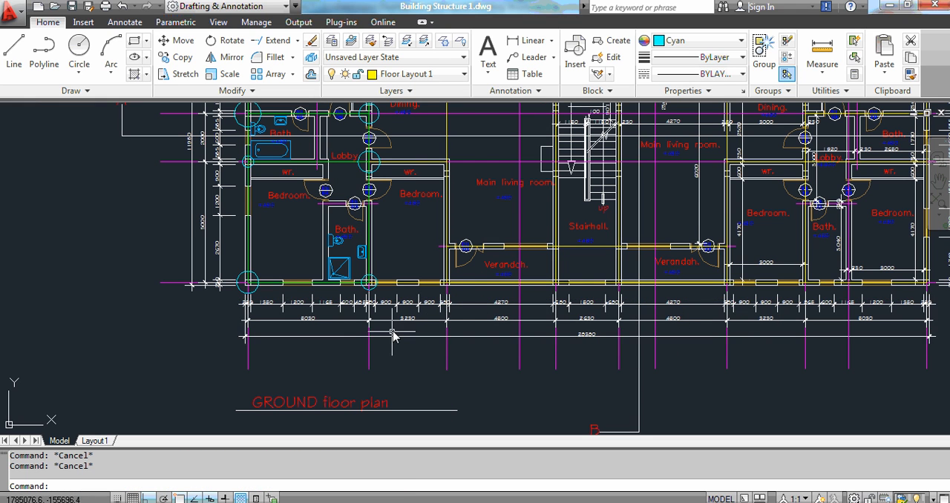
Save the drawing as a new file named Building Structure 2.dwg.
{"action": "scroll", "coordinate": [392, 329], "scroll_direction": "down", "scroll_amount": 2}
{"action": "scroll", "coordinate": [371, 273], "scroll_direction": "up", "scroll_amount": 2}
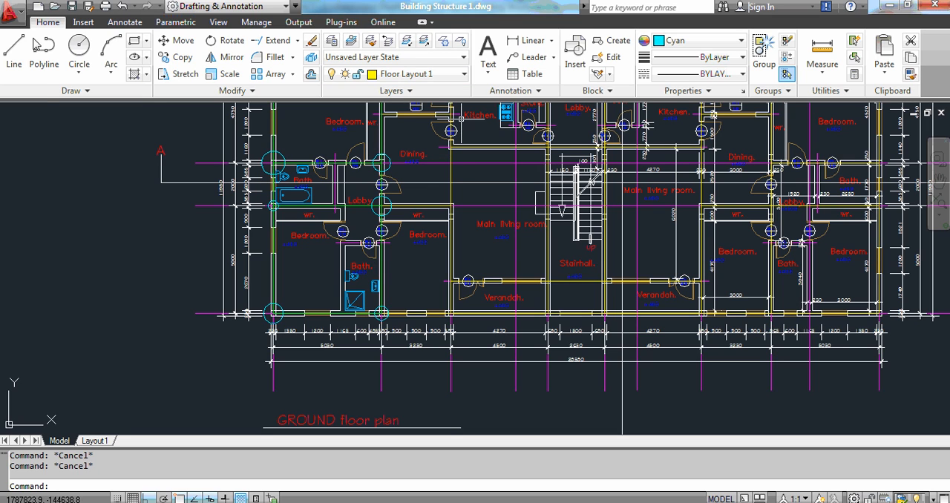
{"action": "left_click", "coordinate": [10, 11]}
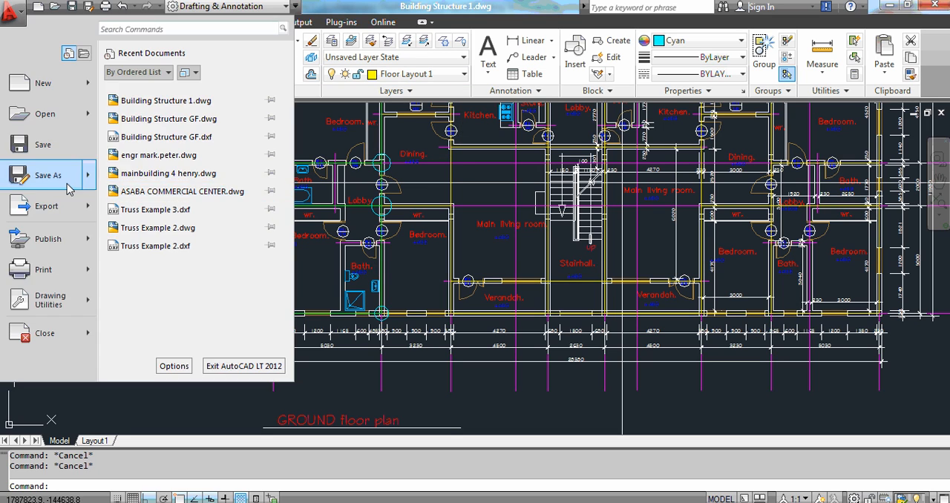
{"action": "left_click", "coordinate": [58, 174]}
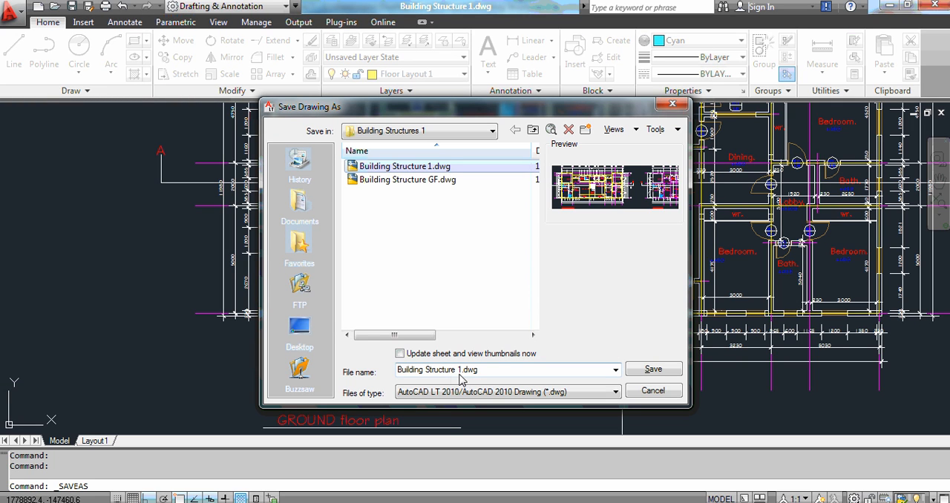
{"action": "left_click", "coordinate": [461, 373]}
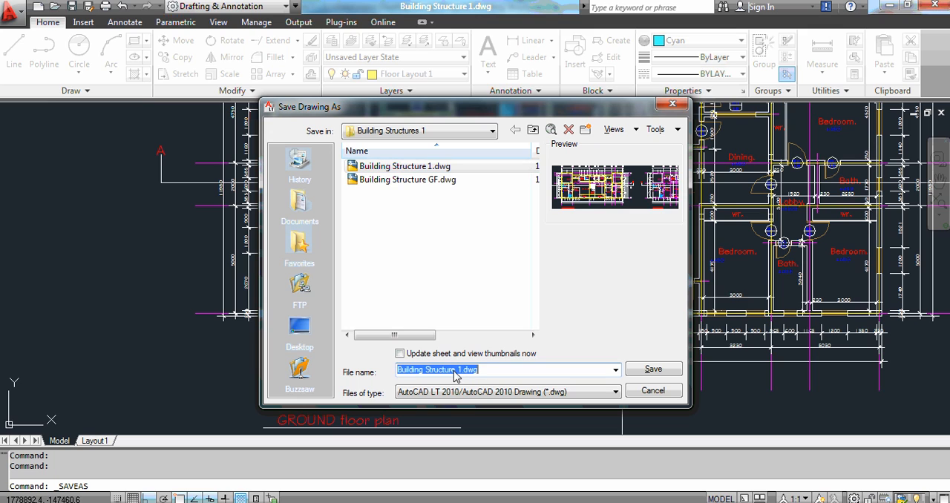
{"action": "left_click", "coordinate": [458, 370]}
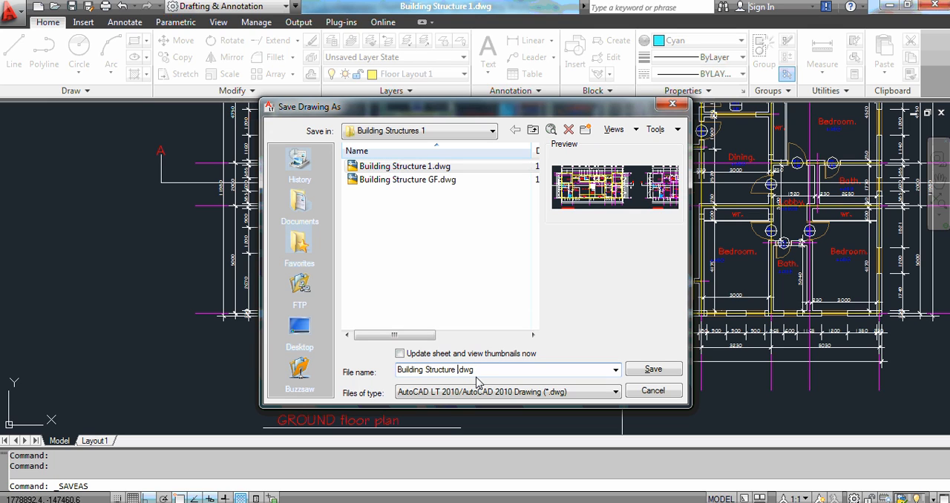
{"action": "type", "text": "2"}
{"action": "left_click", "coordinate": [653, 376]}
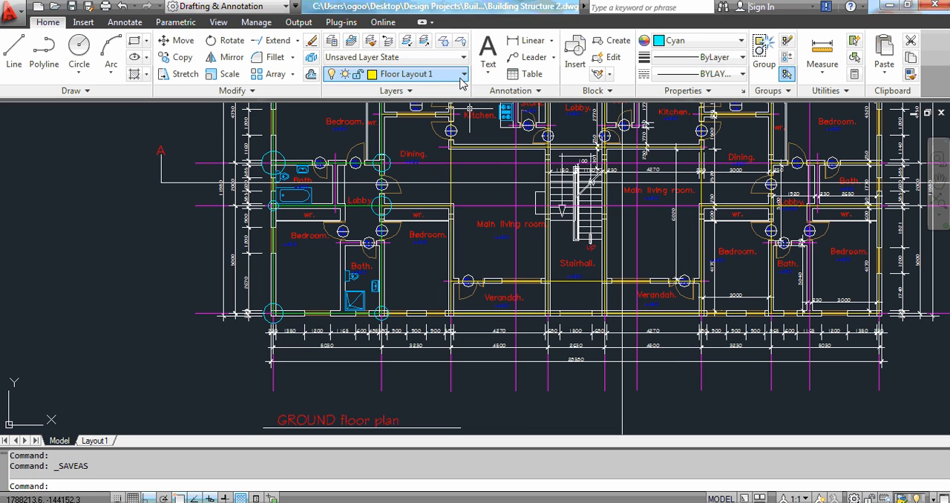
Turn off the current Floor Layout 1 layer.
{"action": "left_click", "coordinate": [339, 79]}
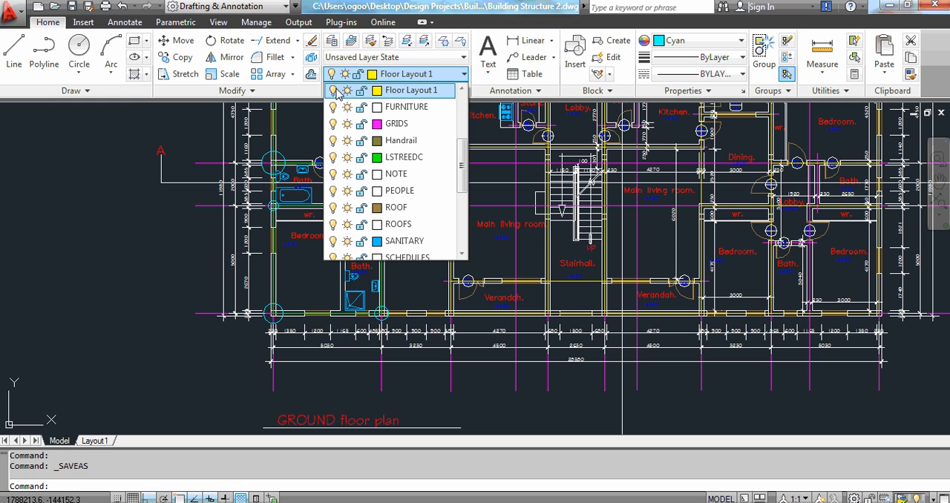
{"action": "left_click", "coordinate": [334, 91]}
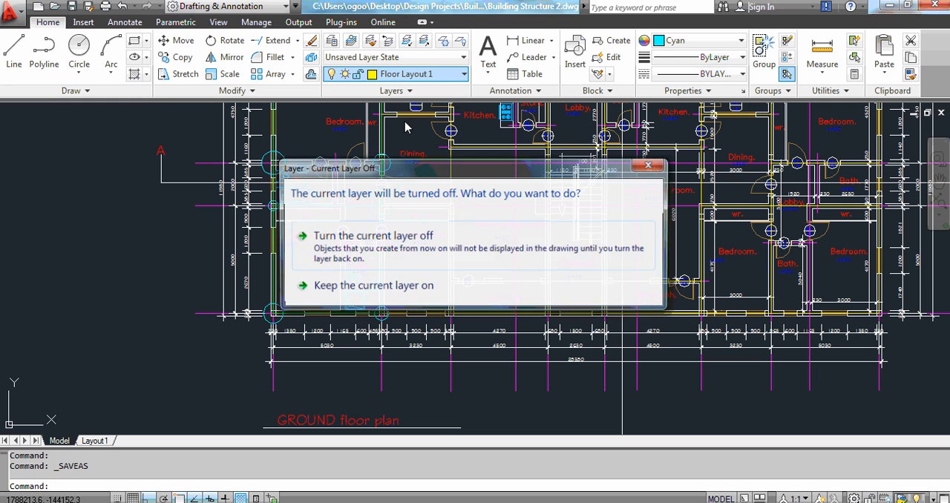
{"action": "left_click", "coordinate": [429, 246]}
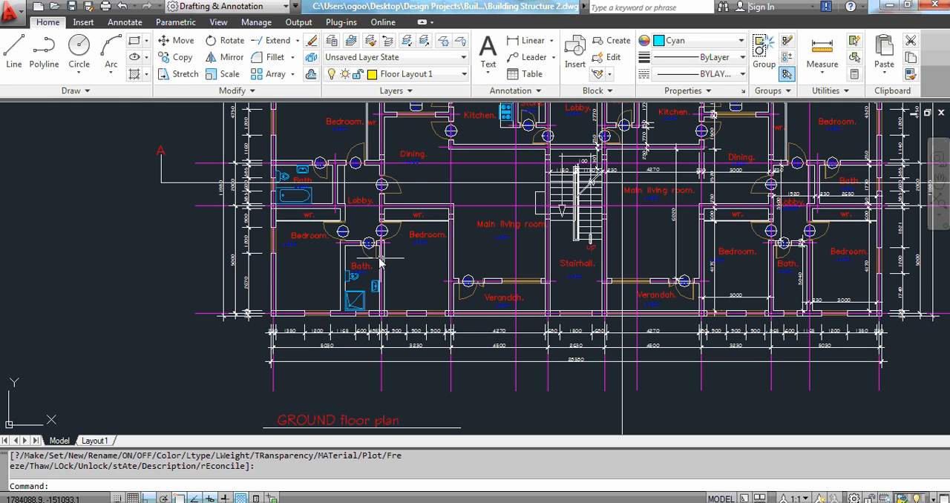
Select all the remaining visible drawing objects and erase them.
{"action": "scroll", "coordinate": [343, 277], "scroll_direction": "down", "scroll_amount": 5}
{"action": "scroll", "coordinate": [255, 206], "scroll_direction": "down", "scroll_amount": 3}
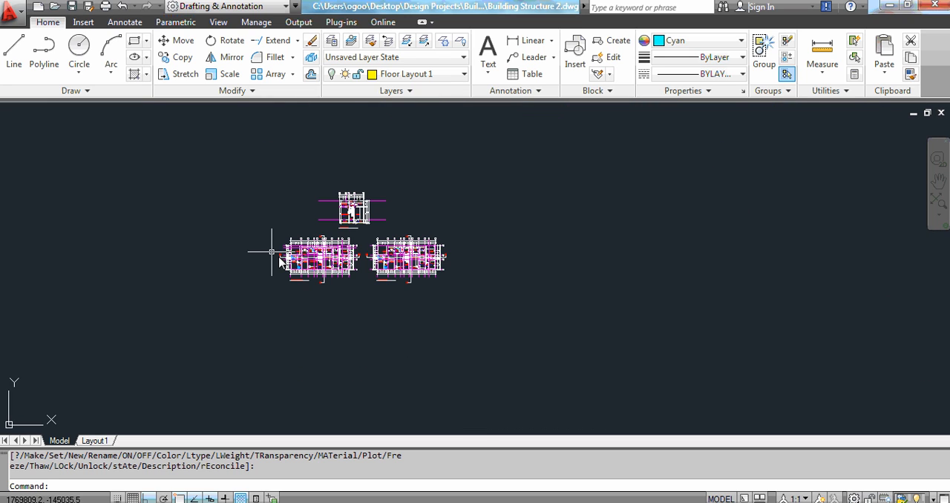
{"action": "left_click", "coordinate": [346, 234]}
{"action": "left_click", "coordinate": [502, 330]}
{"action": "key", "text": "Delete"}
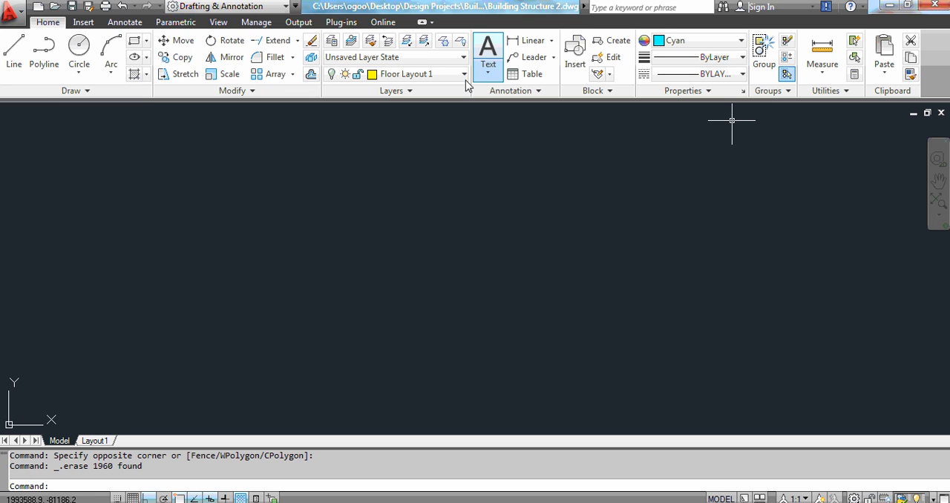
Turn the Floor Layout 1 layer back on to show the traced structural layout.
{"action": "left_click", "coordinate": [349, 74]}
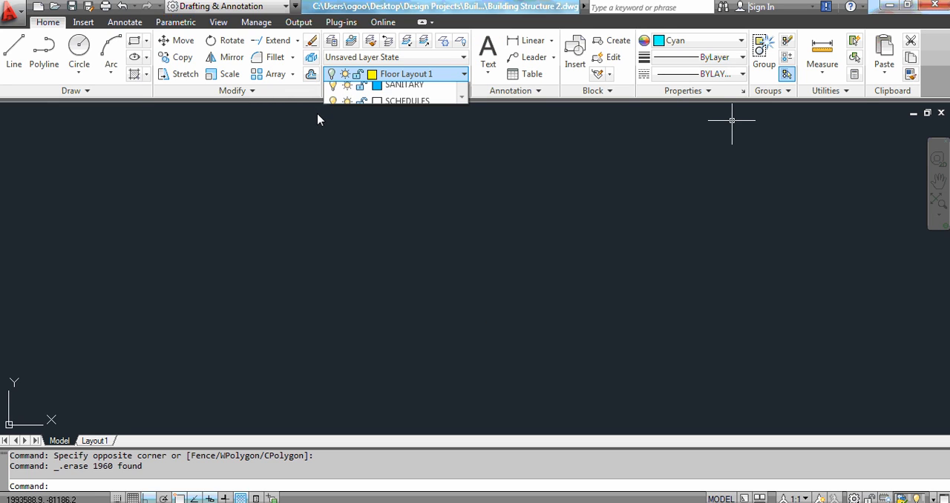
{"action": "left_click", "coordinate": [334, 91]}
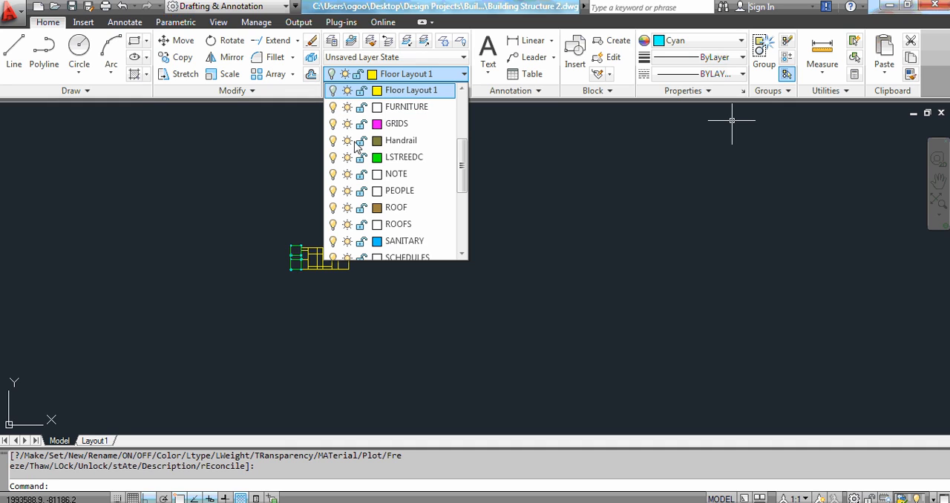
{"action": "scroll", "coordinate": [282, 267], "scroll_direction": "up", "scroll_amount": 5}
{"action": "scroll", "coordinate": [309, 234], "scroll_direction": "up", "scroll_amount": 3}
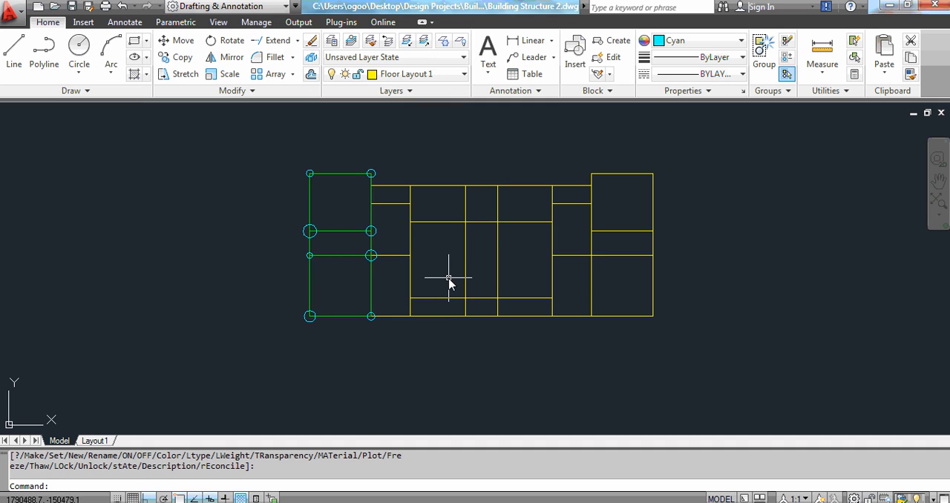
Save the drawing, then save a copy as Building Structure FF.dxf in AutoCAD 2004/LT2004 DXF format.
{"action": "left_click", "coordinate": [72, 8]}
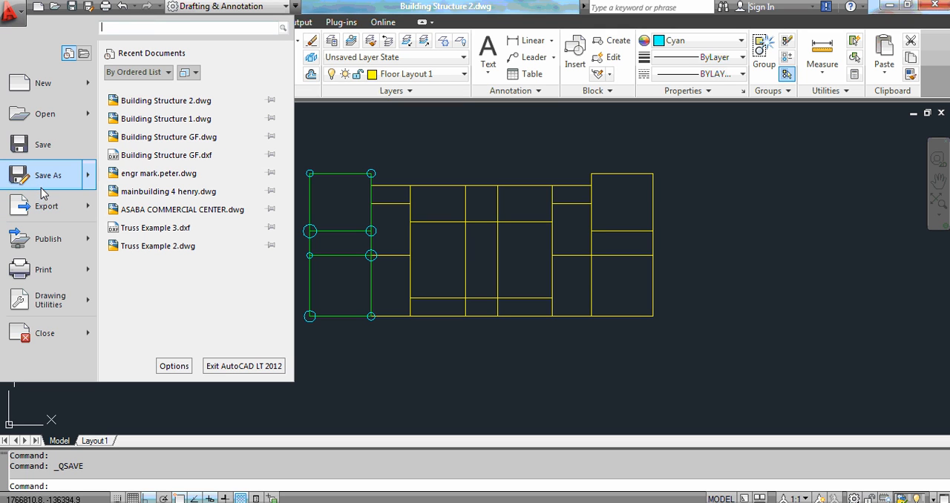
{"action": "left_click", "coordinate": [46, 179]}
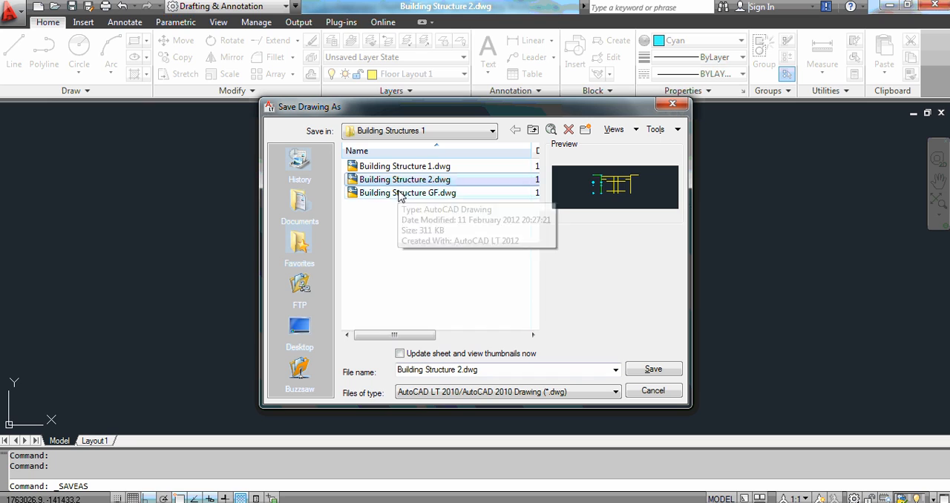
{"action": "left_click", "coordinate": [404, 193]}
{"action": "left_click", "coordinate": [457, 371]}
{"action": "left_click", "coordinate": [457, 370]}
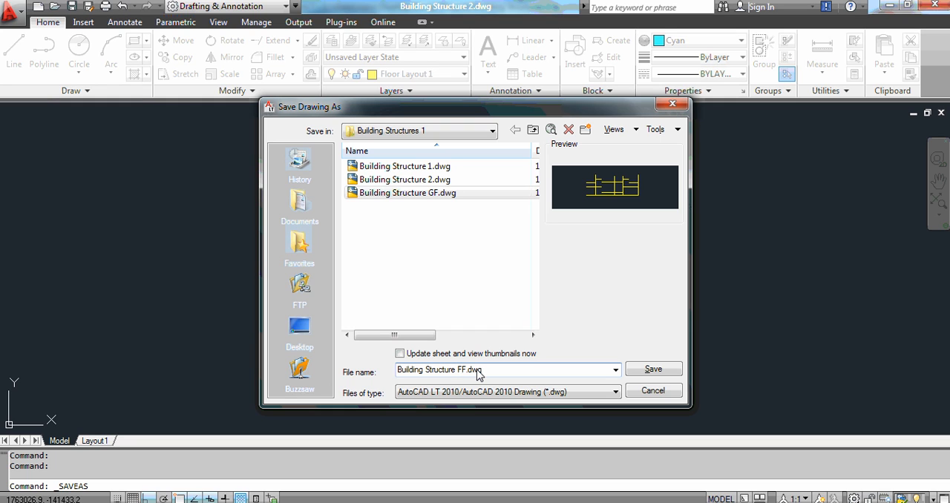
{"action": "left_click", "coordinate": [532, 392]}
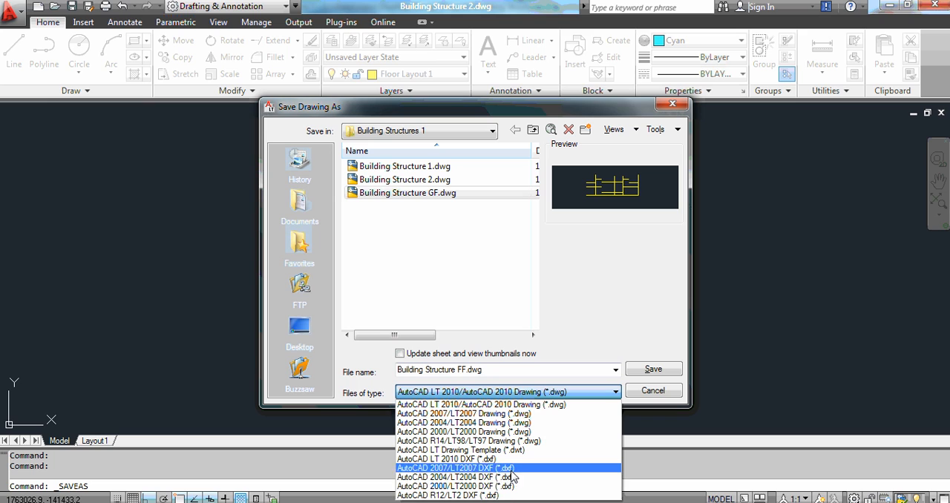
{"action": "left_click", "coordinate": [514, 478]}
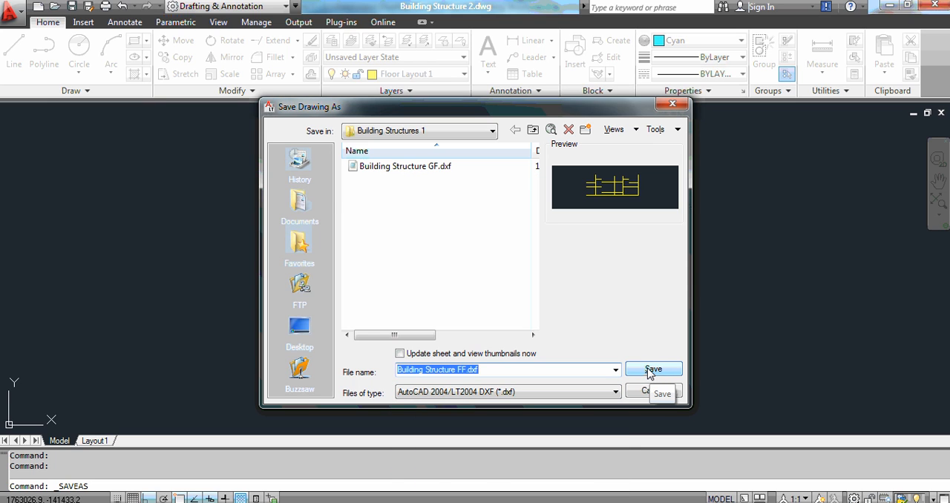
{"action": "left_click", "coordinate": [653, 371]}
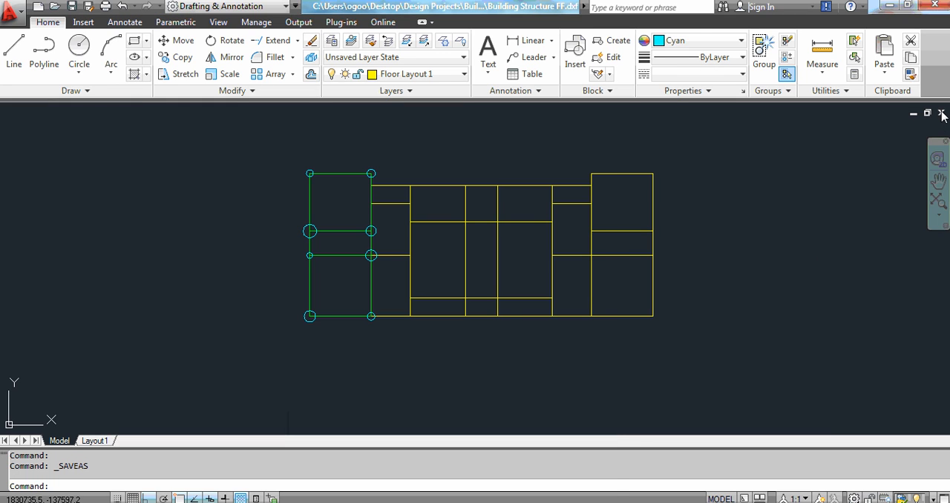
Close the DXF drawing without saving it in AutoCAD 2010 Drawing format.
{"action": "key", "text": "ctrl+F4"}
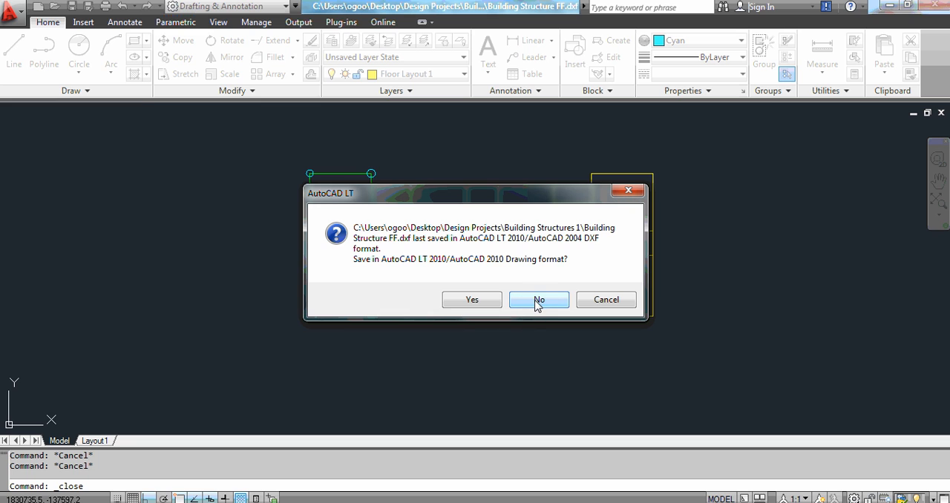
{"action": "left_click", "coordinate": [539, 300]}
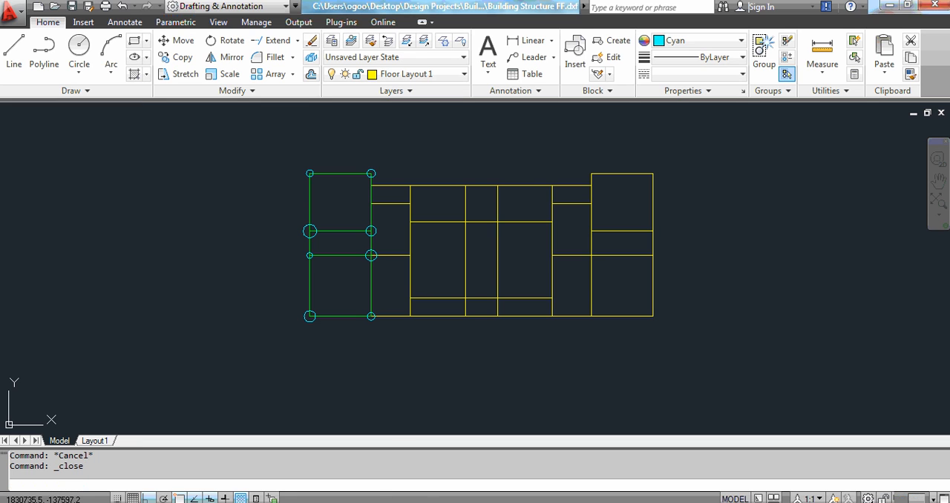
Switch to Civilsoft QuickStructure 7 and import Building Structure FF.dxf as the floor layout, declining the default-settings change.
{"action": "mouse_move", "coordinate": [513, 498]}
{"action": "left_click", "coordinate": [523, 457]}
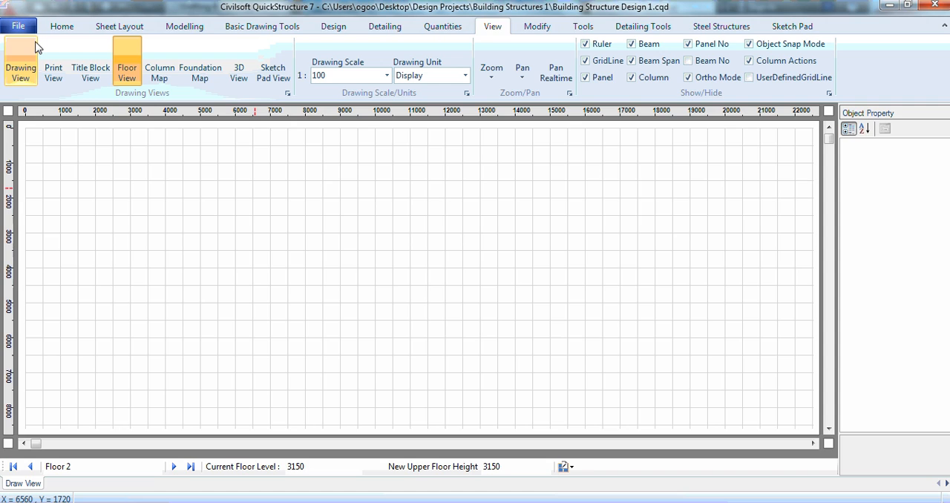
{"action": "left_click", "coordinate": [18, 26]}
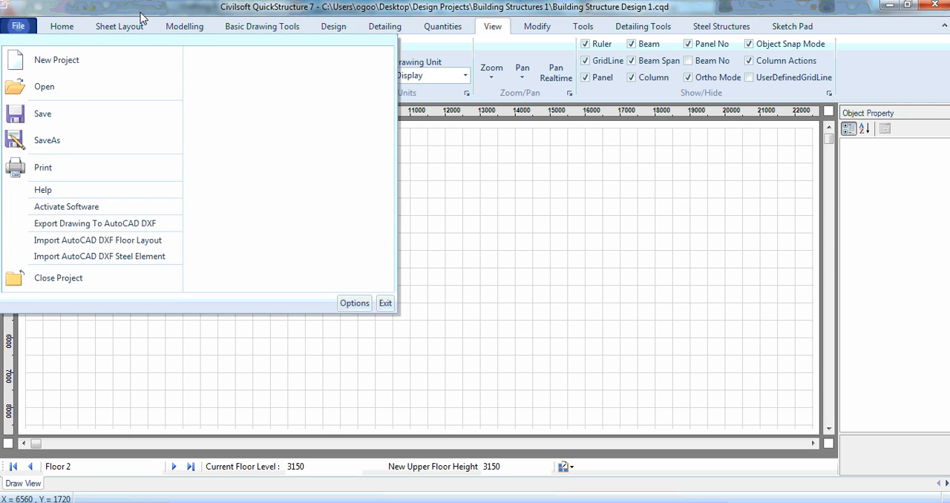
{"action": "left_click", "coordinate": [106, 241]}
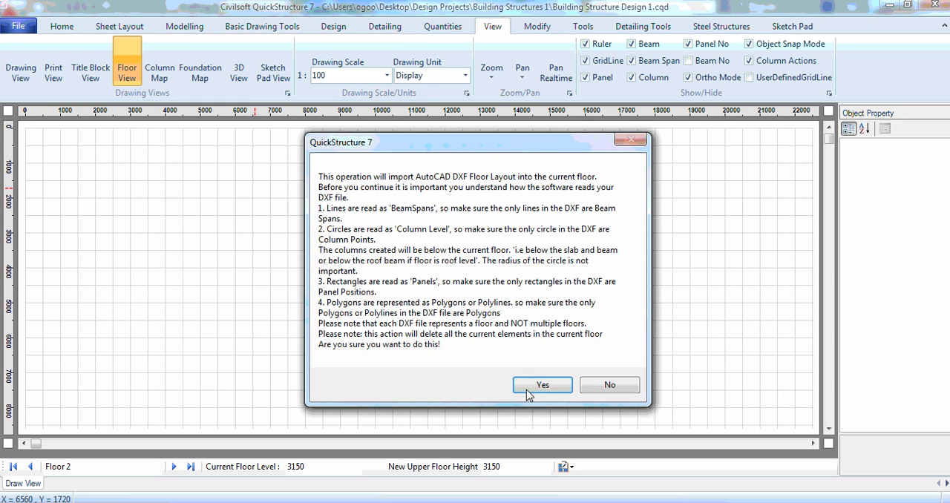
{"action": "left_click", "coordinate": [530, 387]}
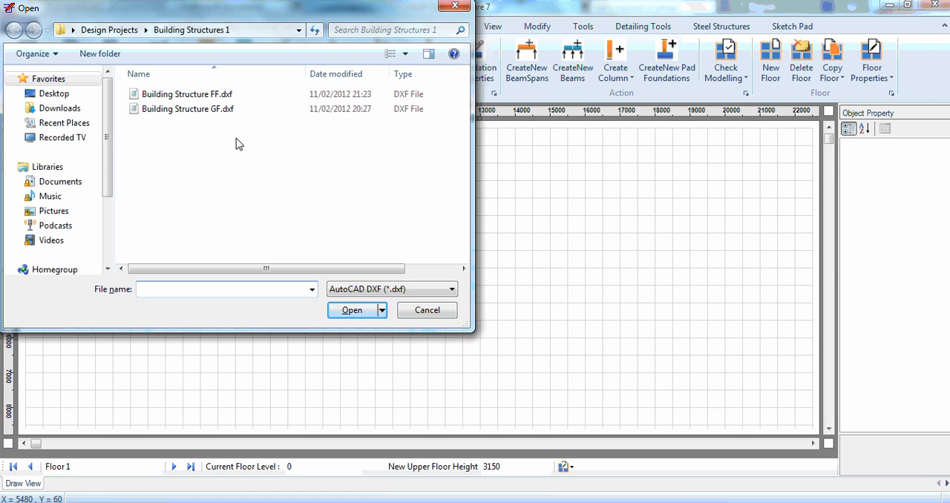
{"action": "left_click", "coordinate": [185, 96]}
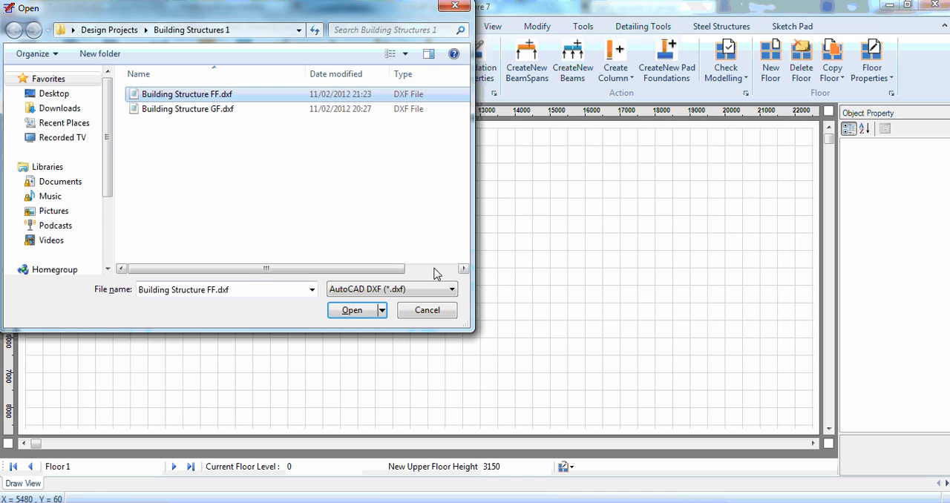
{"action": "left_click", "coordinate": [344, 312]}
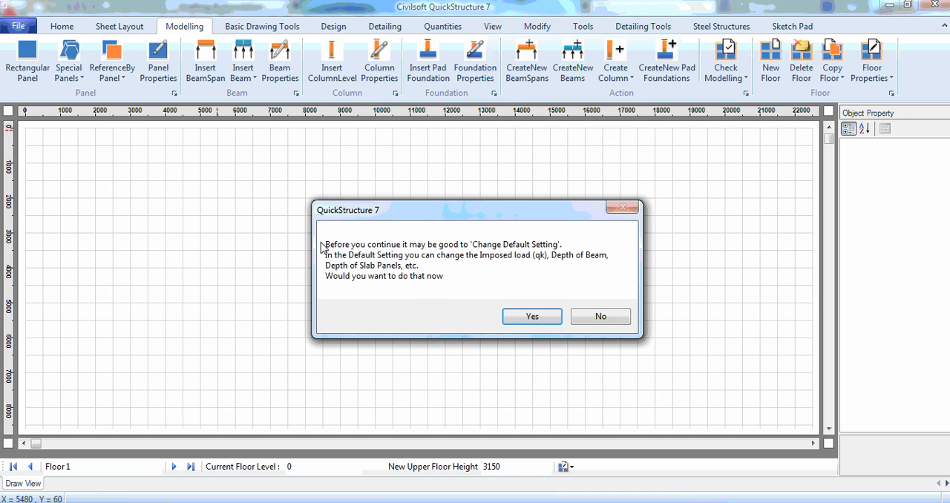
{"action": "left_click", "coordinate": [601, 317]}
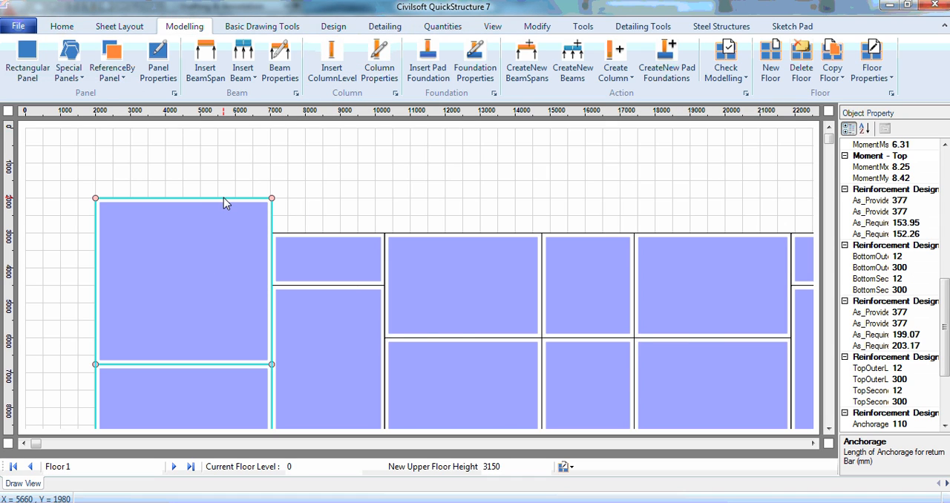
Create new beam spans and new beams from the imported floor layout.
{"action": "left_click", "coordinate": [271, 217]}
{"action": "left_click", "coordinate": [273, 223]}
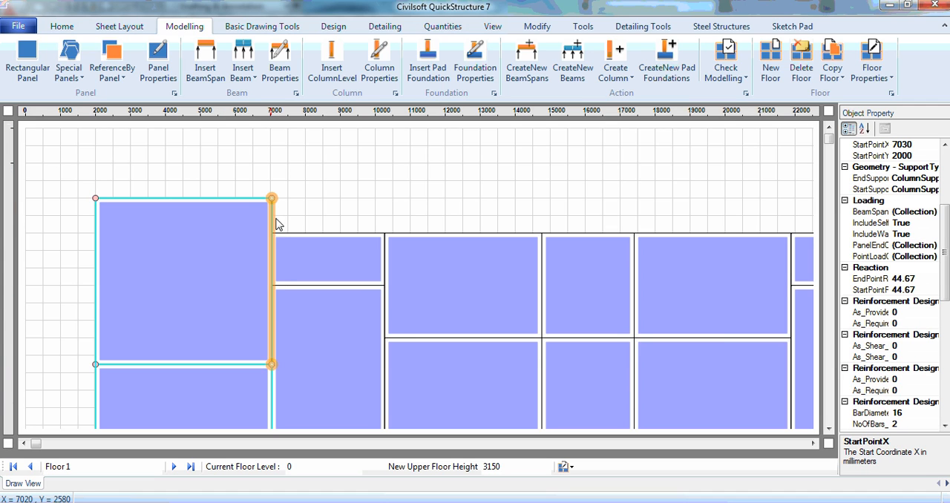
{"action": "left_click", "coordinate": [344, 210]}
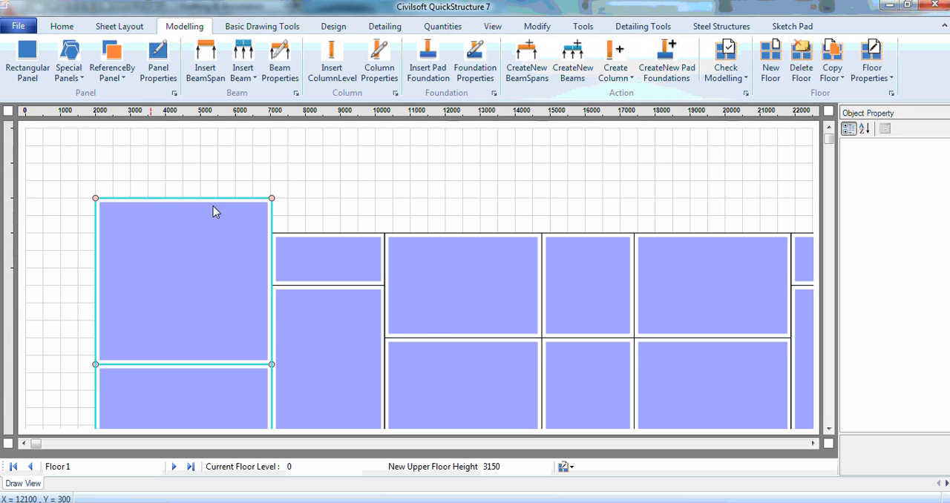
{"action": "left_click", "coordinate": [524, 76]}
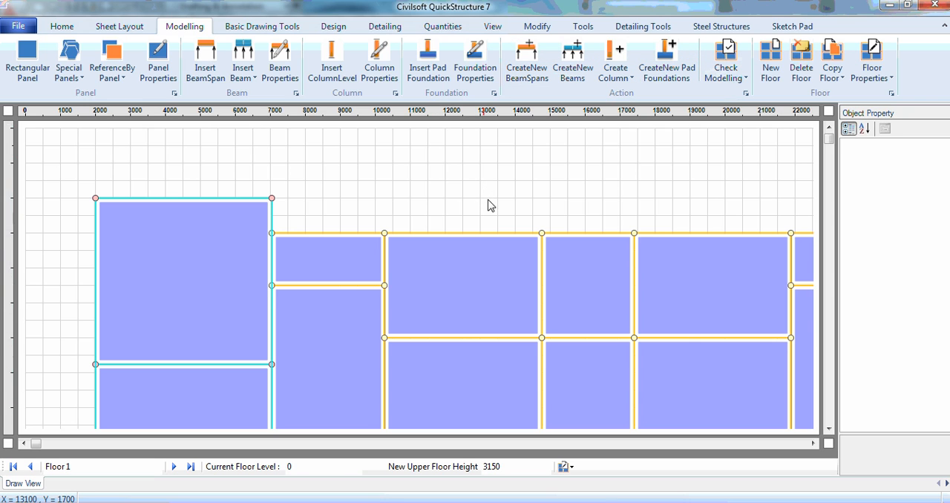
{"action": "left_click", "coordinate": [573, 66]}
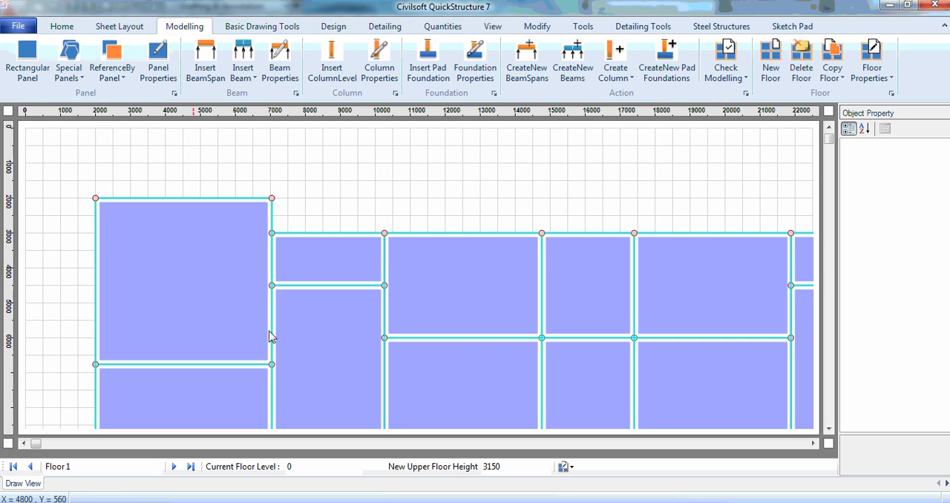
Add a new floor above Floor 1.
{"action": "left_click", "coordinate": [83, 468]}
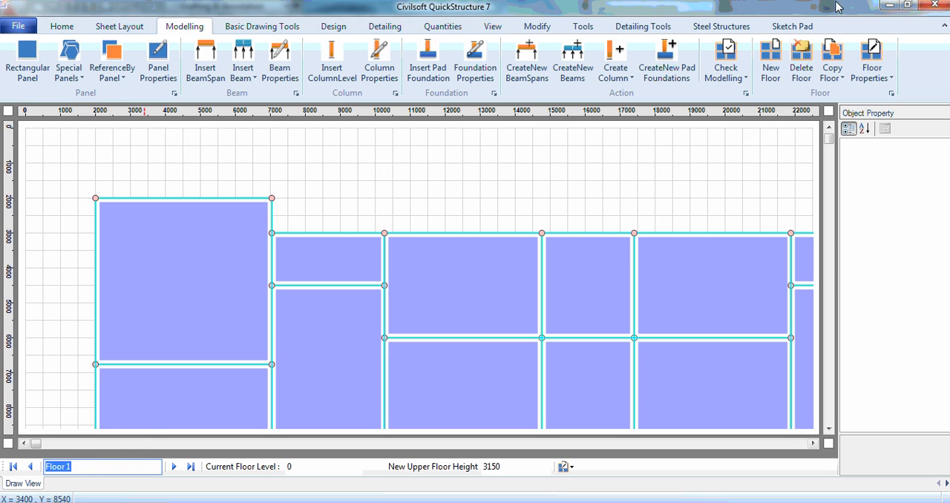
{"action": "left_click", "coordinate": [653, 221]}
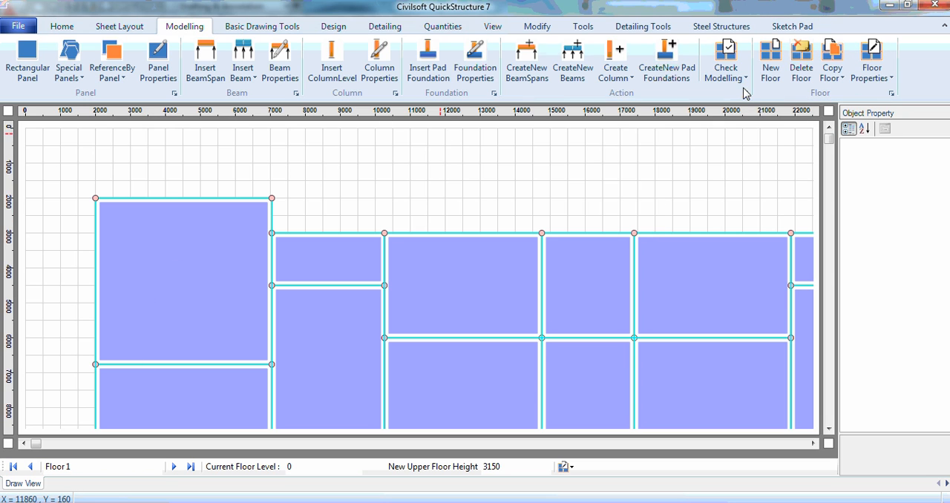
{"action": "left_click", "coordinate": [771, 59]}
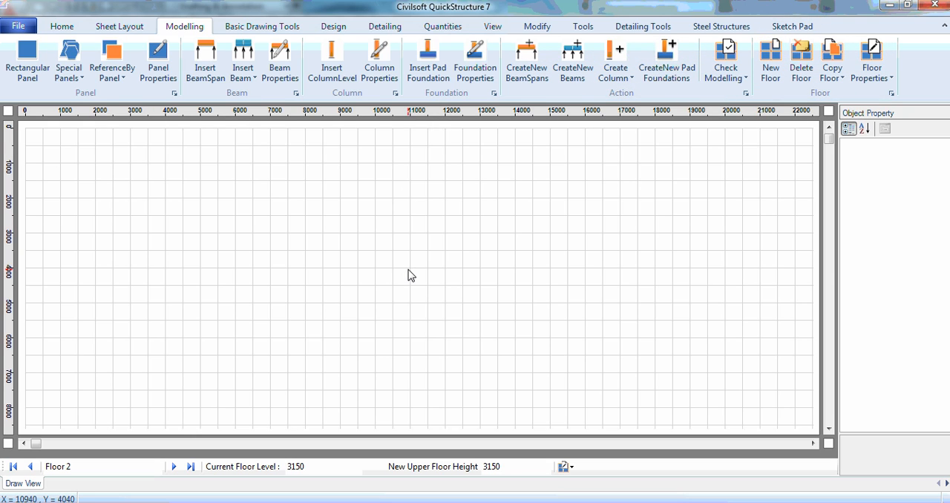
{"action": "key", "text": "alt"}
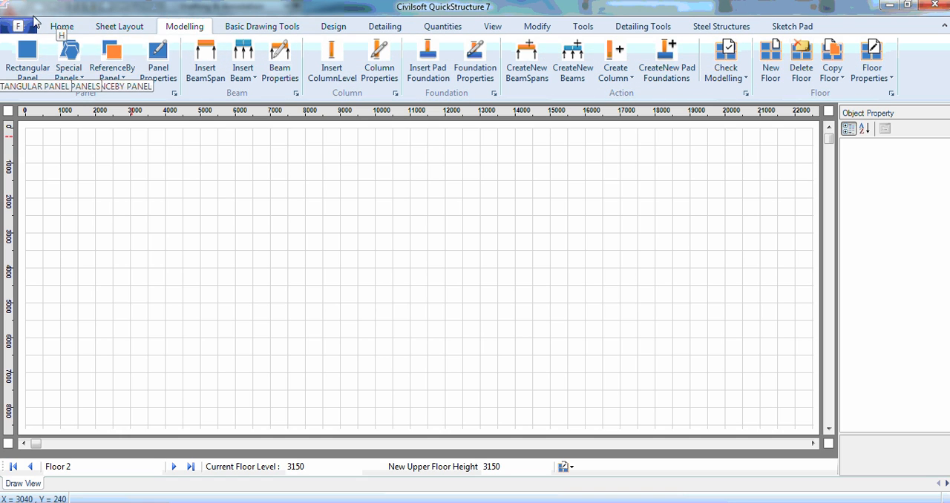
{"action": "left_click", "coordinate": [344, 11]}
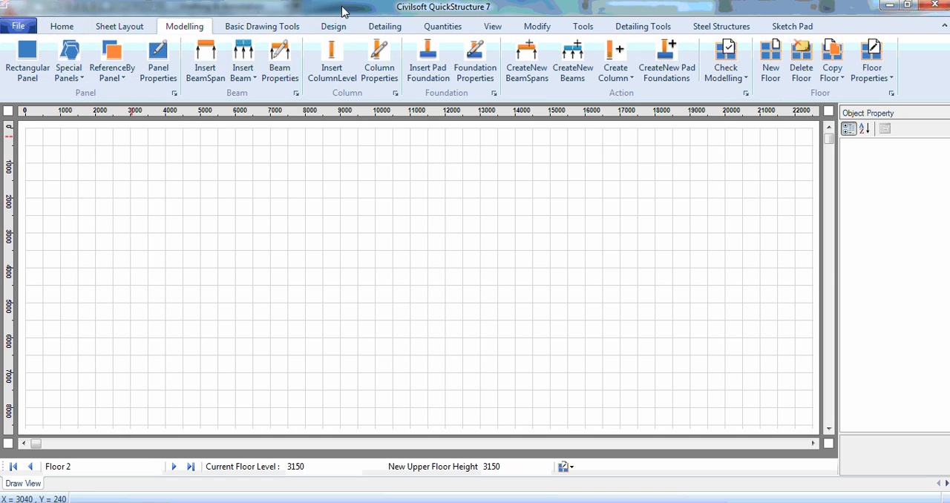
Import Building Structure FF.dxf as the Floor 2 layout, declining the default-settings change.
{"action": "left_click", "coordinate": [18, 26]}
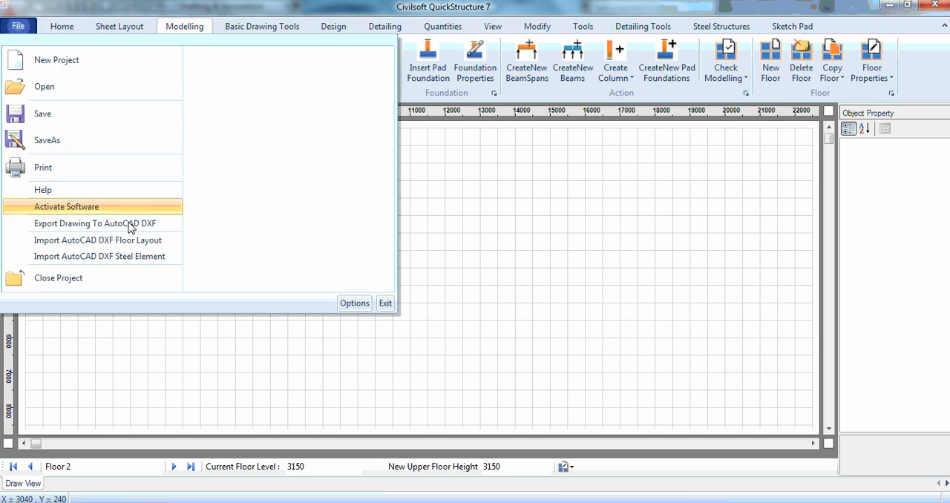
{"action": "left_click", "coordinate": [84, 240]}
{"action": "left_click", "coordinate": [543, 387]}
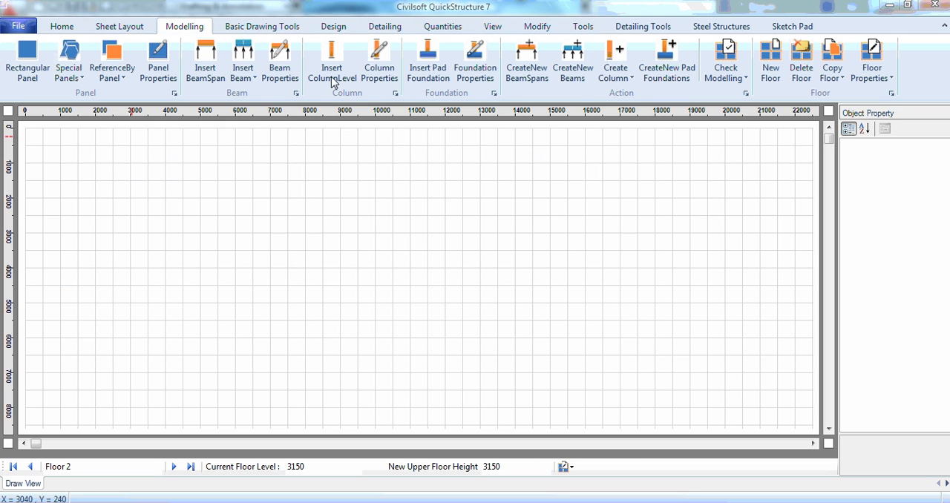
{"action": "left_click", "coordinate": [188, 95]}
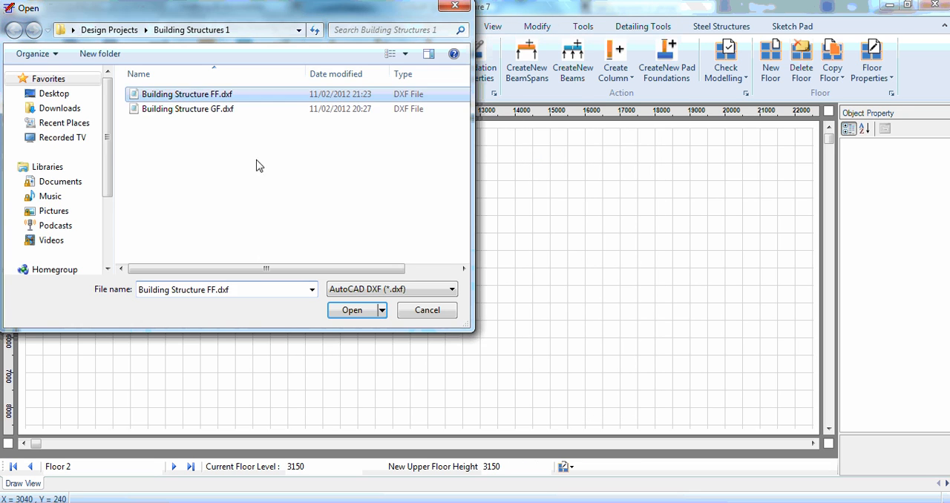
{"action": "left_click", "coordinate": [344, 311]}
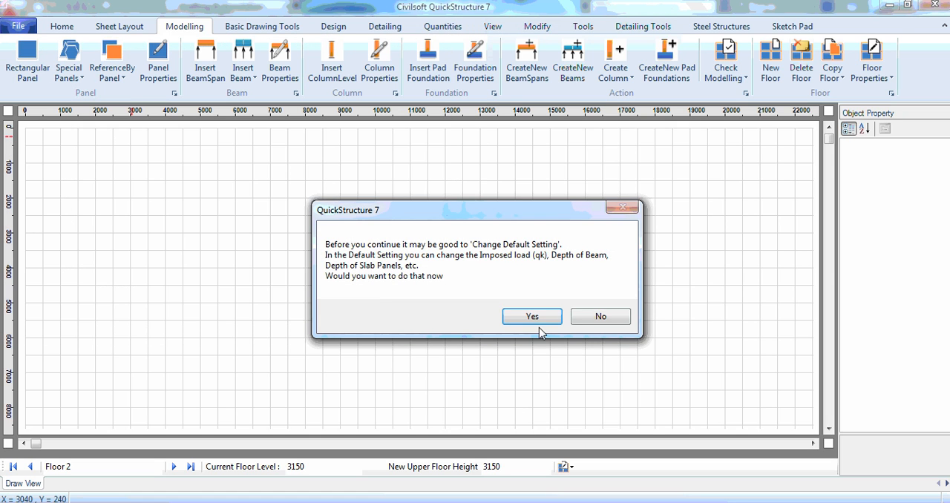
{"action": "left_click", "coordinate": [601, 318]}
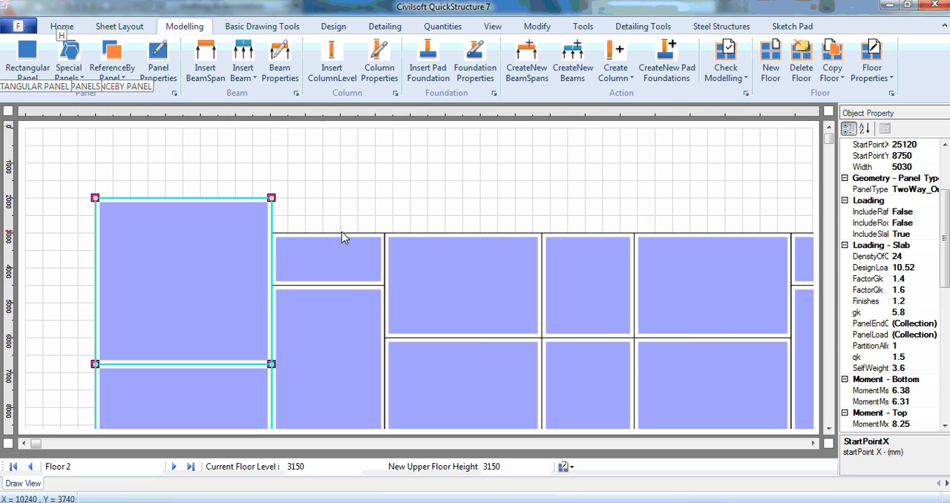
Review the imported Floor 2 layout and the Create Column options.
{"action": "left_click", "coordinate": [829, 430]}
{"action": "left_click_drag", "start_coordinate": [829, 430], "coordinate": [829, 431]}
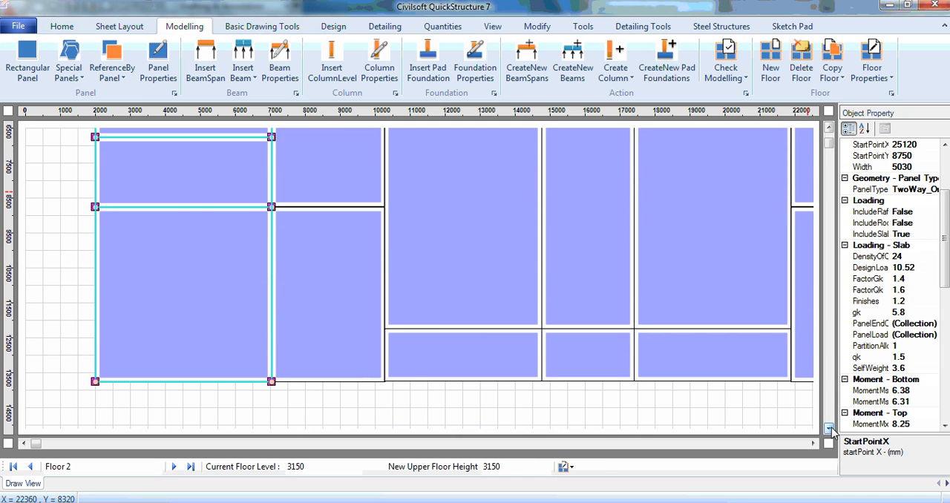
{"action": "left_click", "coordinate": [830, 129]}
{"action": "left_click_drag", "start_coordinate": [832, 132], "coordinate": [830, 138]}
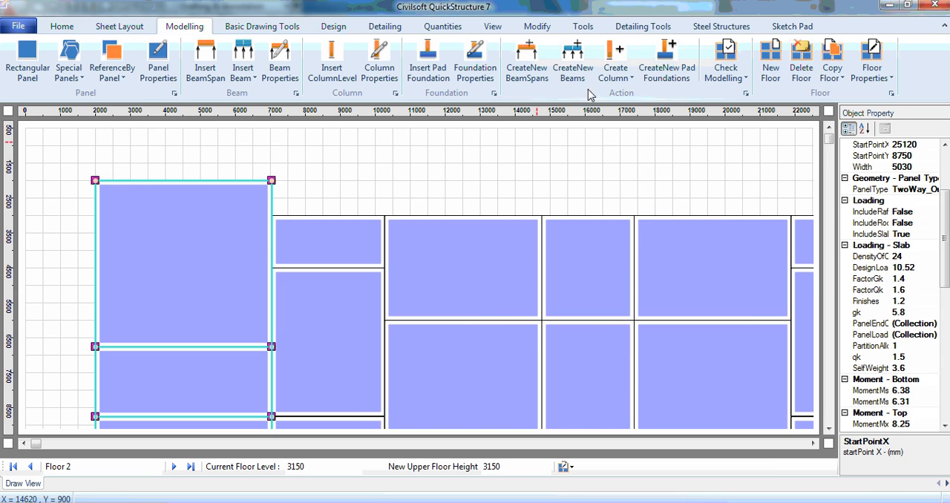
{"action": "left_click", "coordinate": [617, 77]}
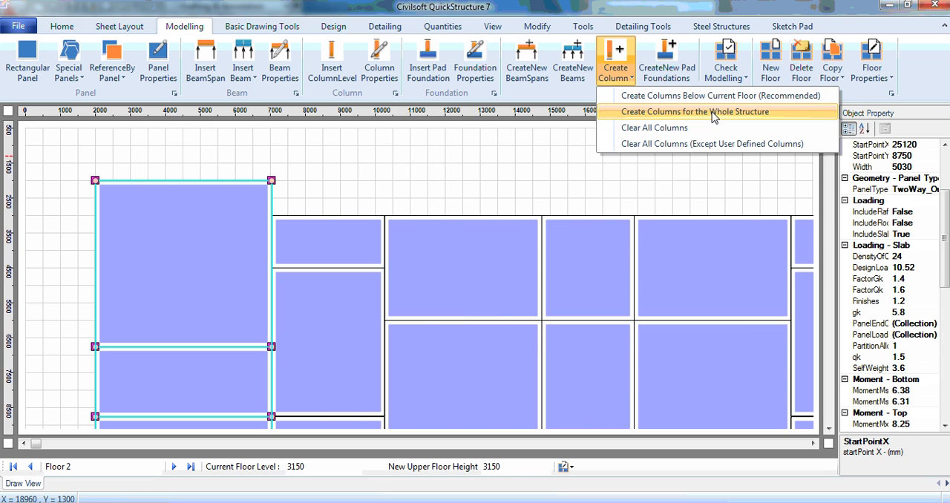
{"action": "left_click", "coordinate": [637, 15]}
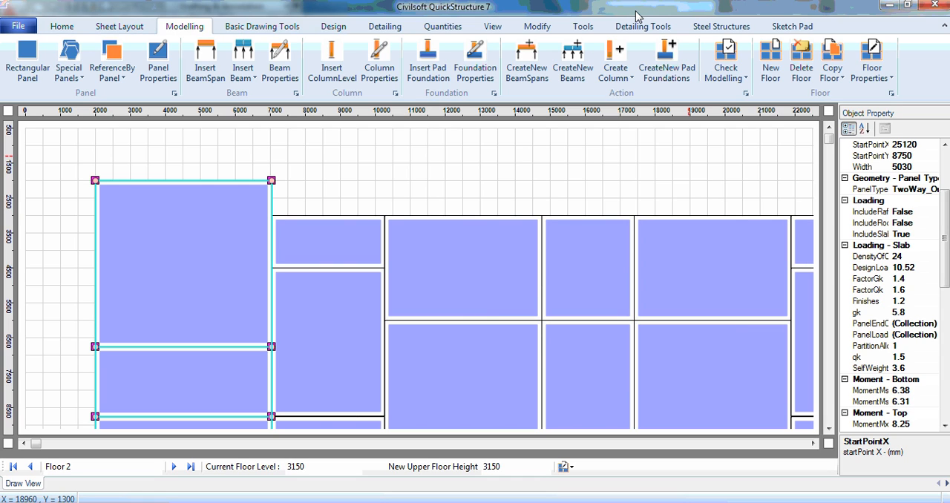